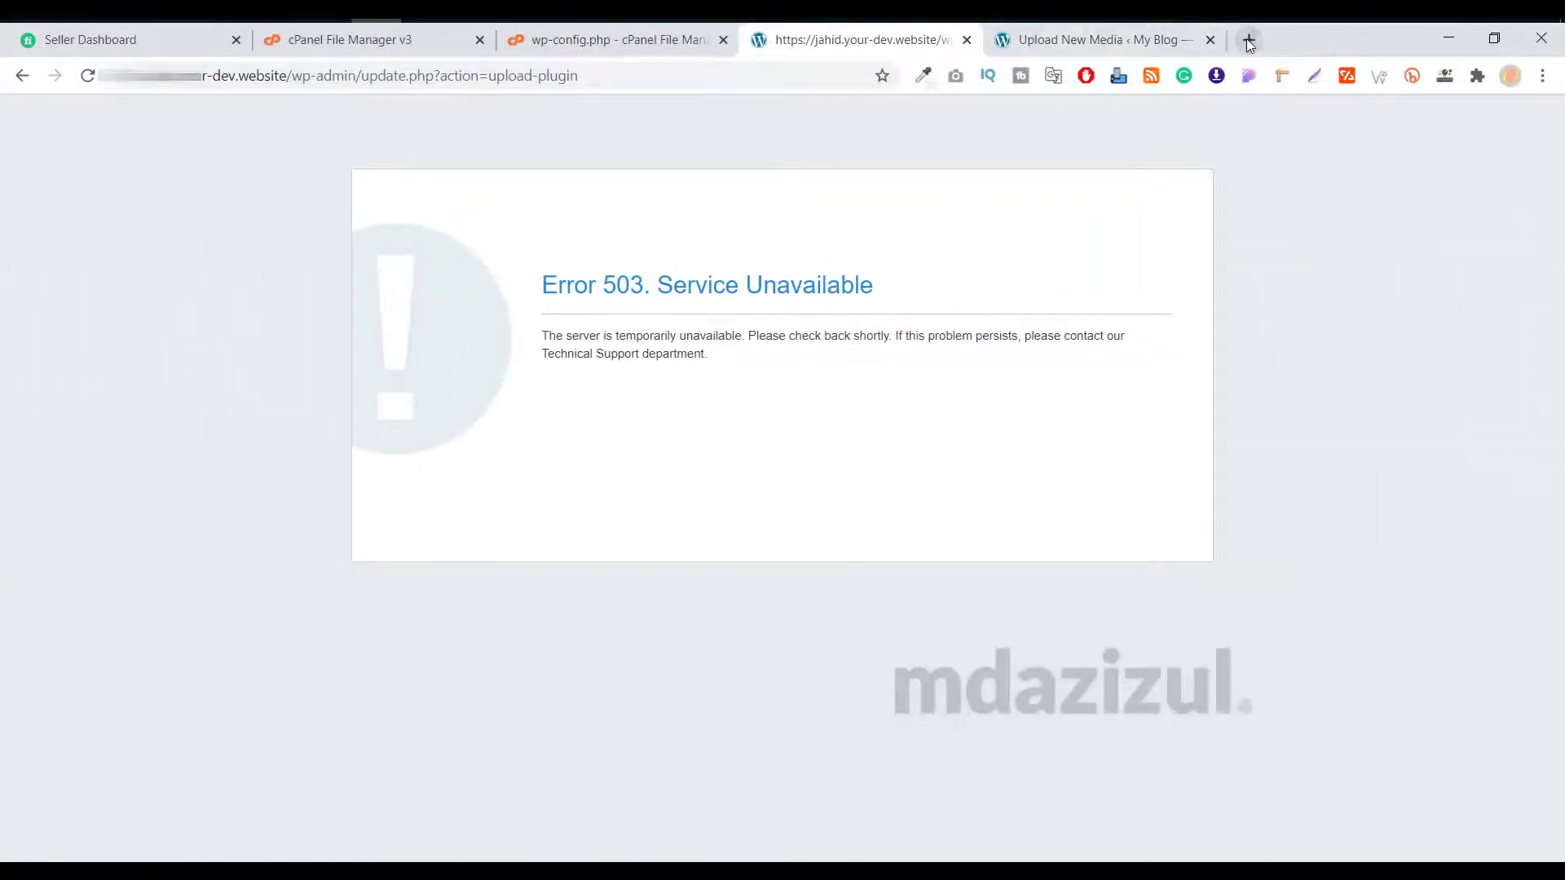
Check the Upload New Media page's 2 MB maximum upload file size
left_click(1246, 38)
left_click(1003, 40)
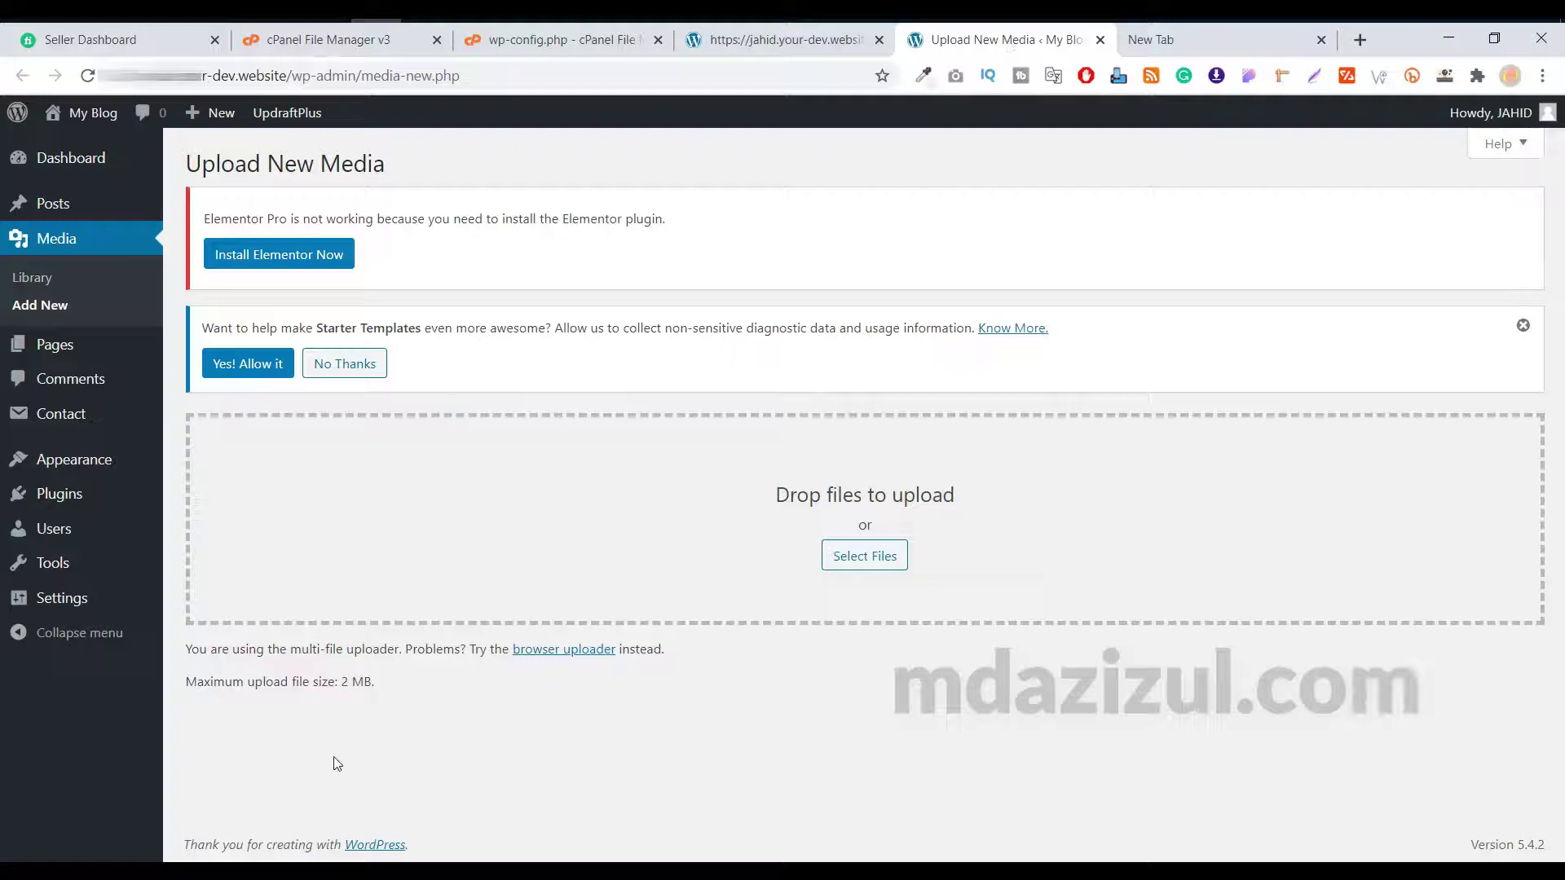
triple_click(306, 686)
left_click(295, 697)
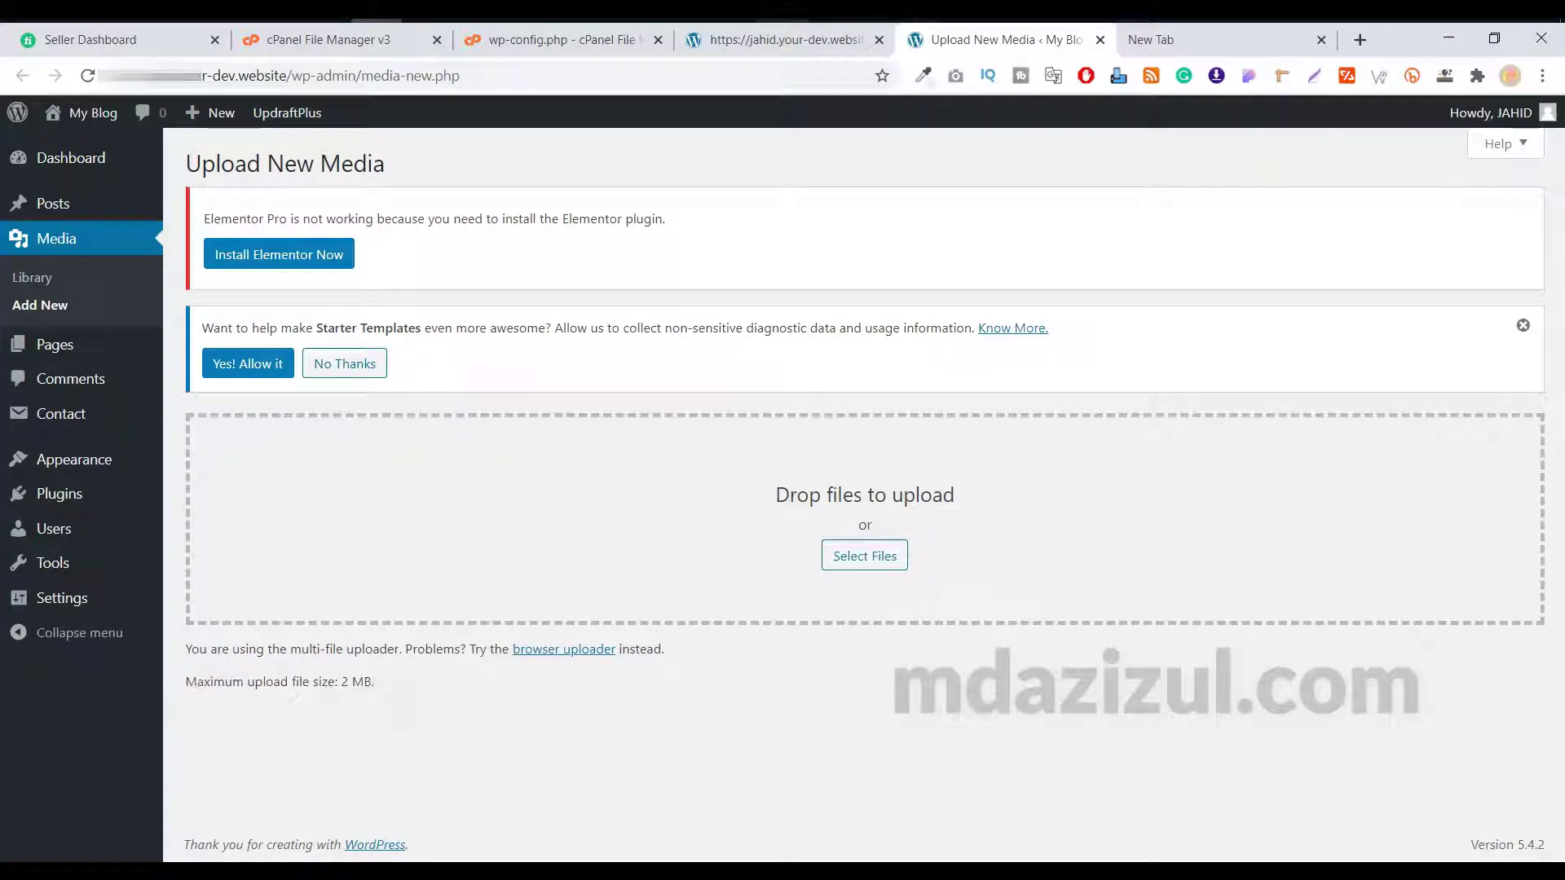
Search the web for the copied upload_max_filesize error, then return to the site's files
left_click(1150, 39)
right_click(685, 76)
left_click(782, 189)
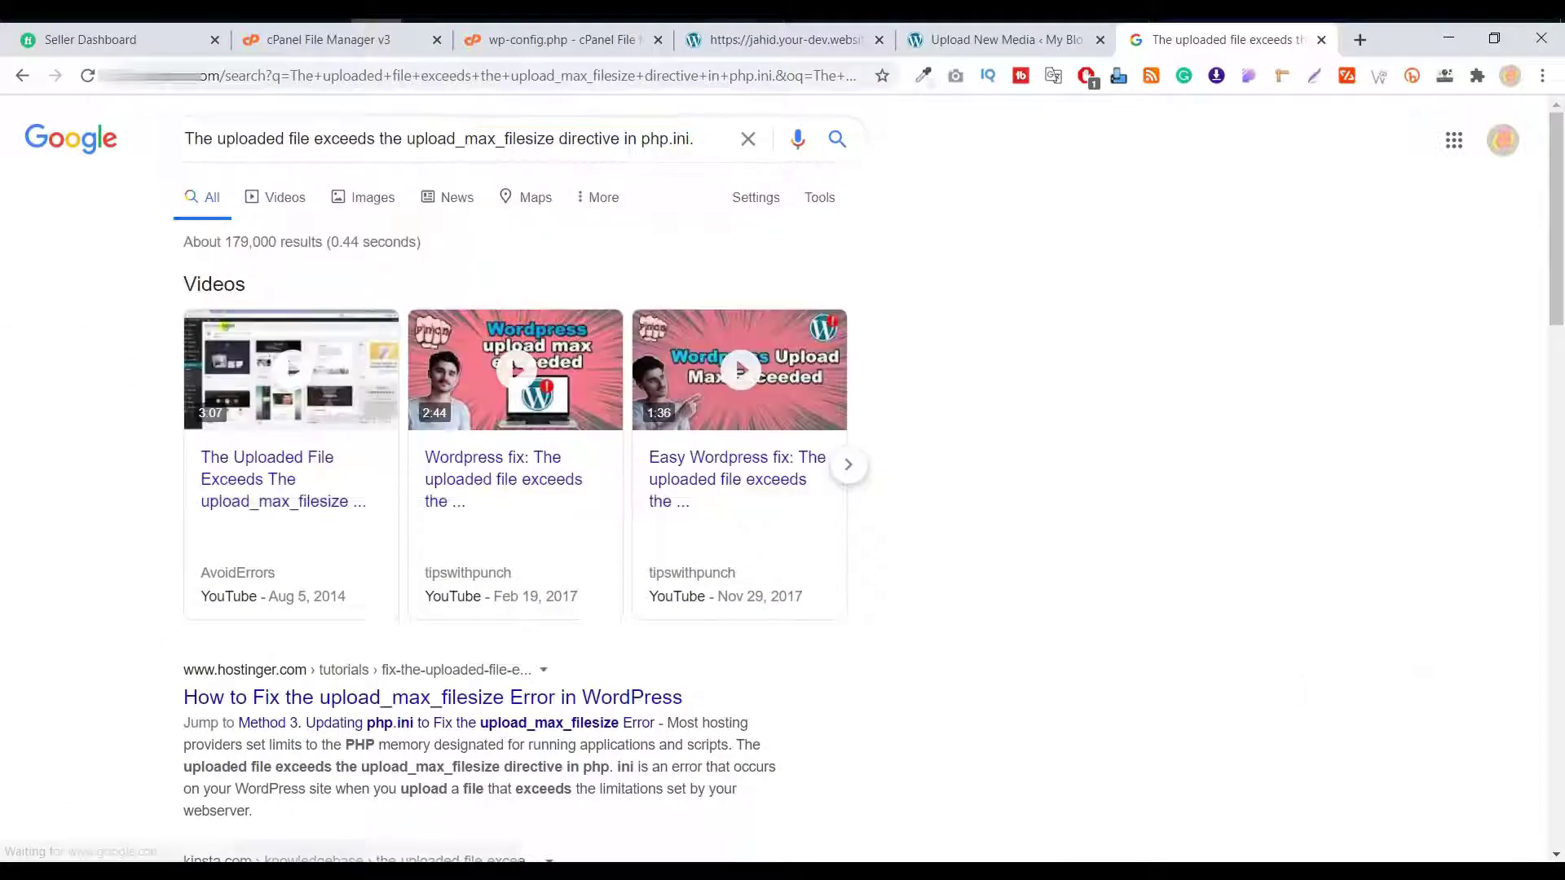
left_click(805, 41)
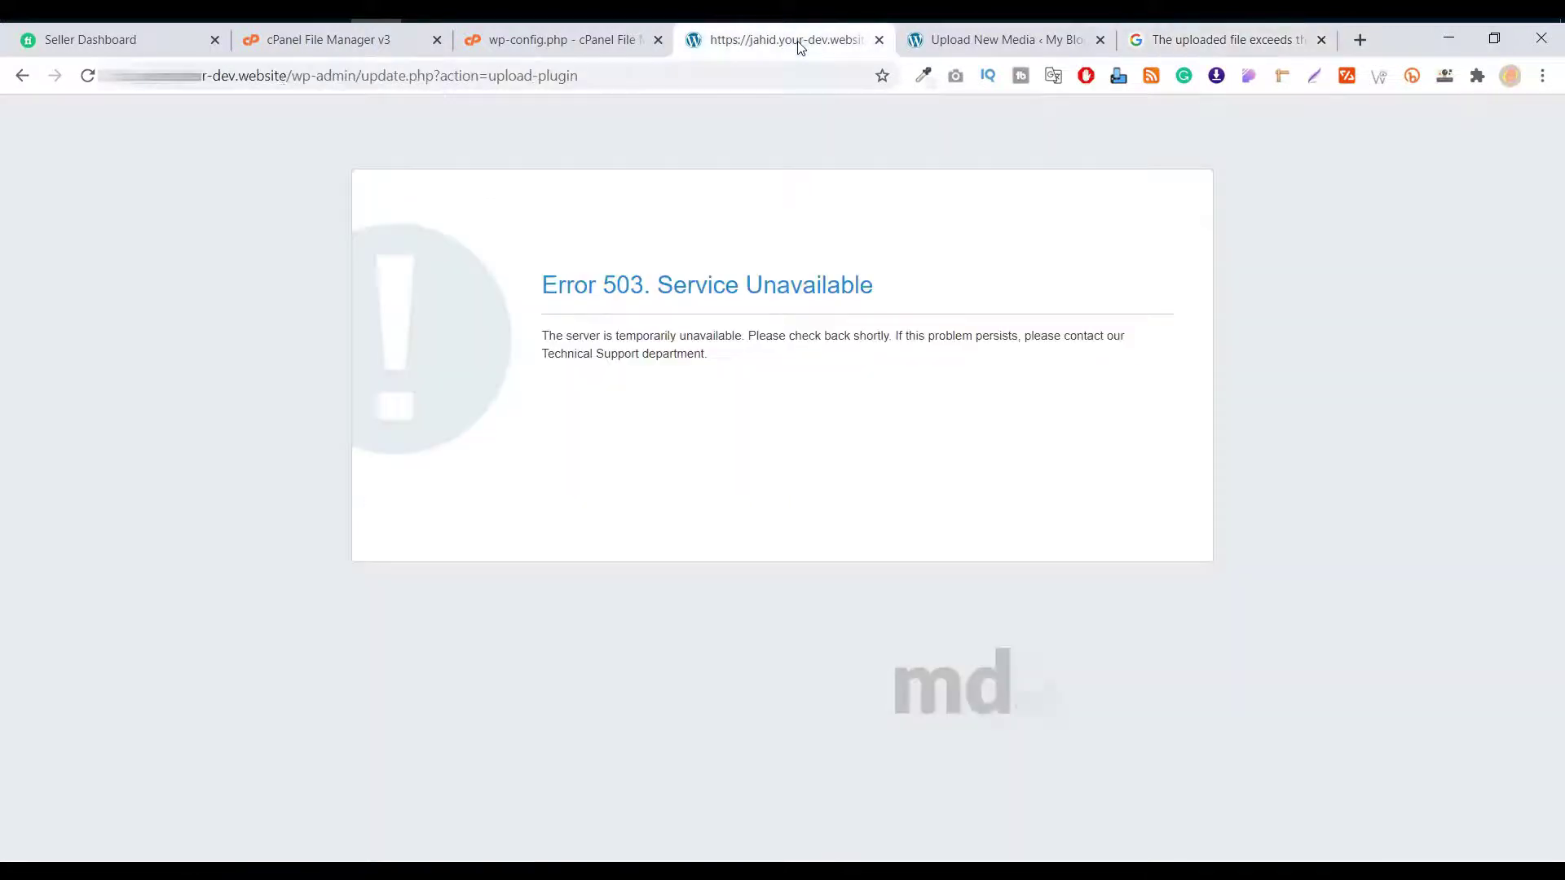
left_click(23, 77)
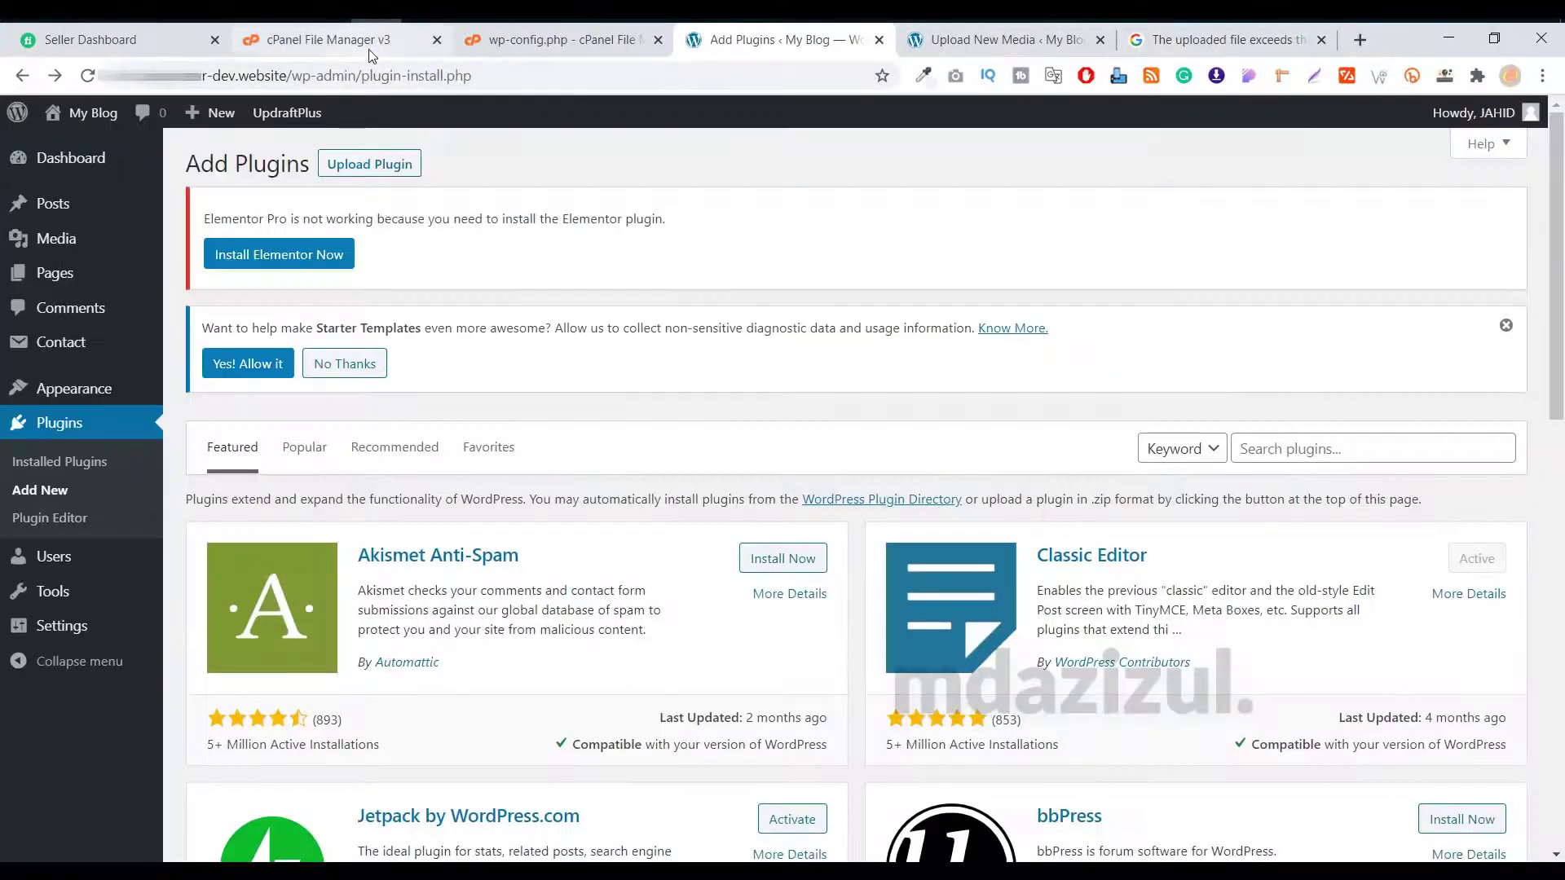
left_click(329, 40)
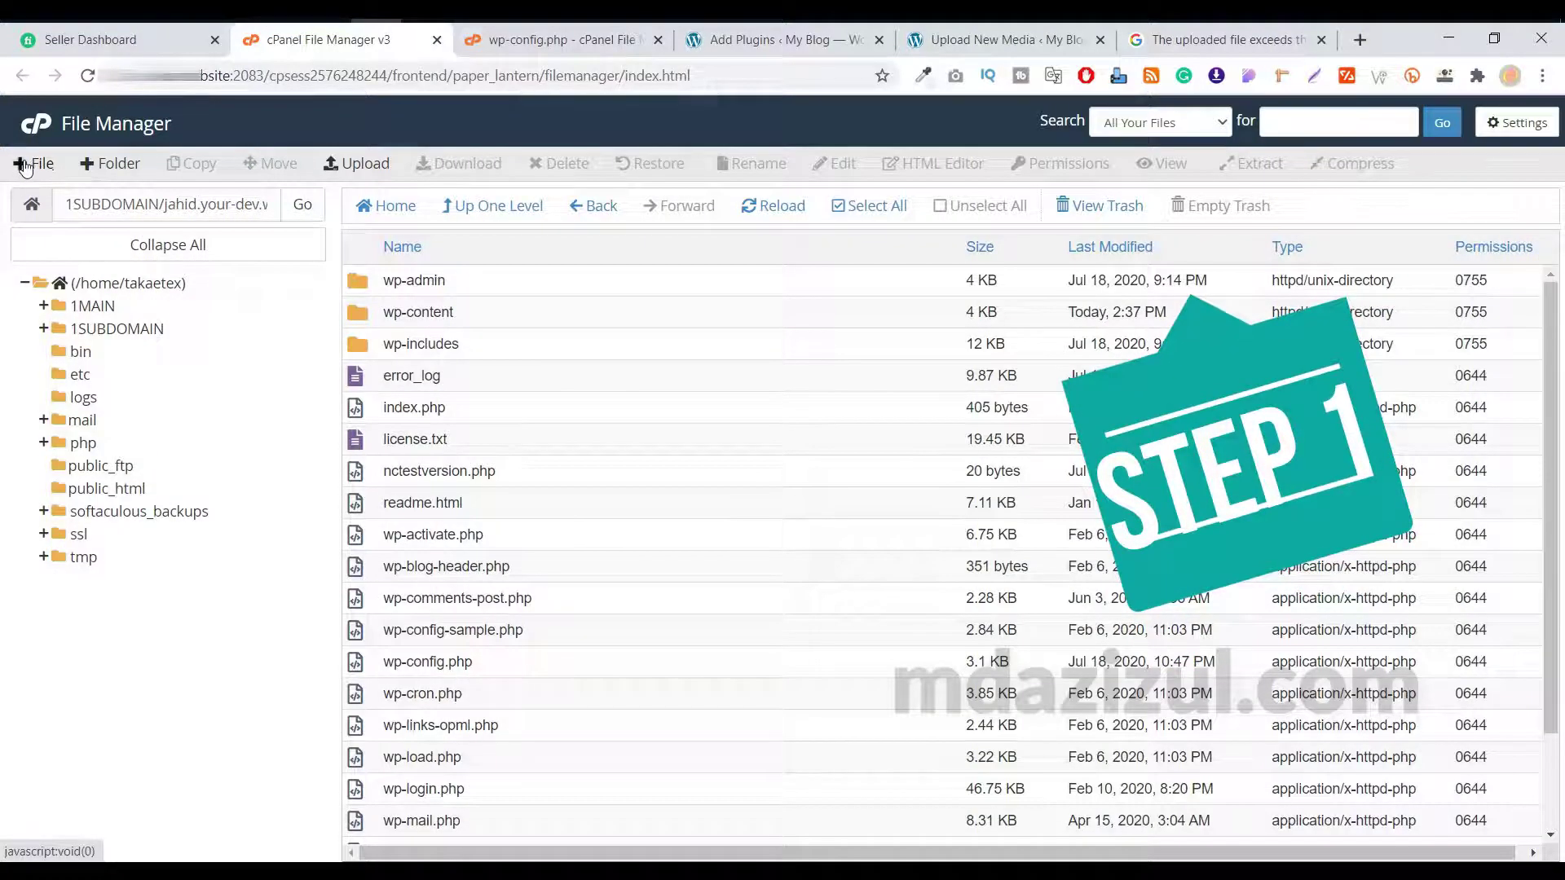
Create an empty php.ini in the site's root folder and open it for editing
left_click(35, 164)
right_click(692, 435)
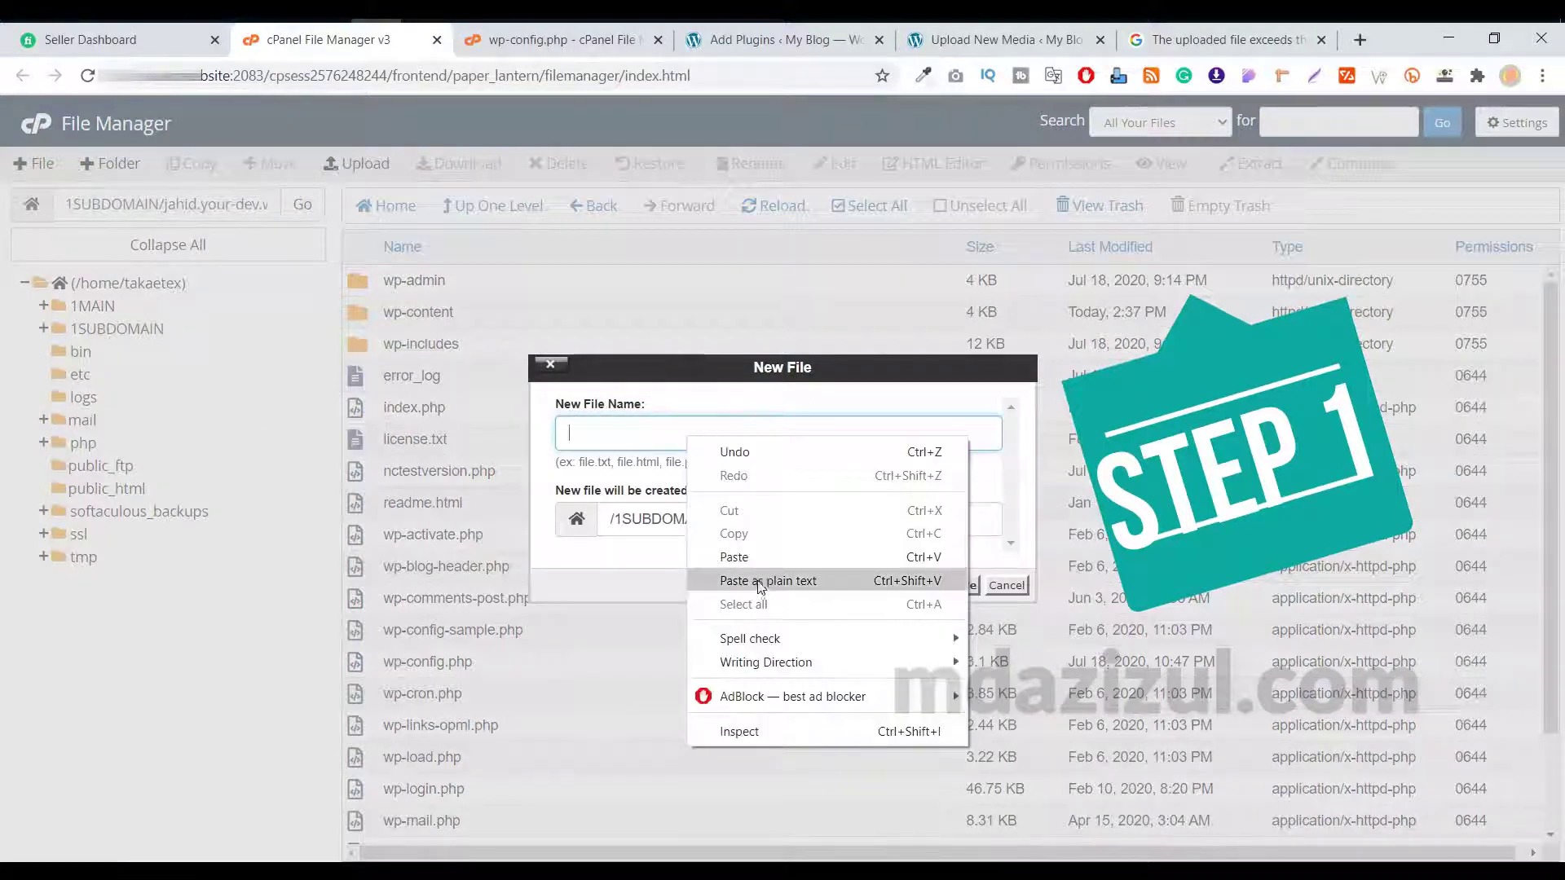
left_click(759, 582)
key("Return")
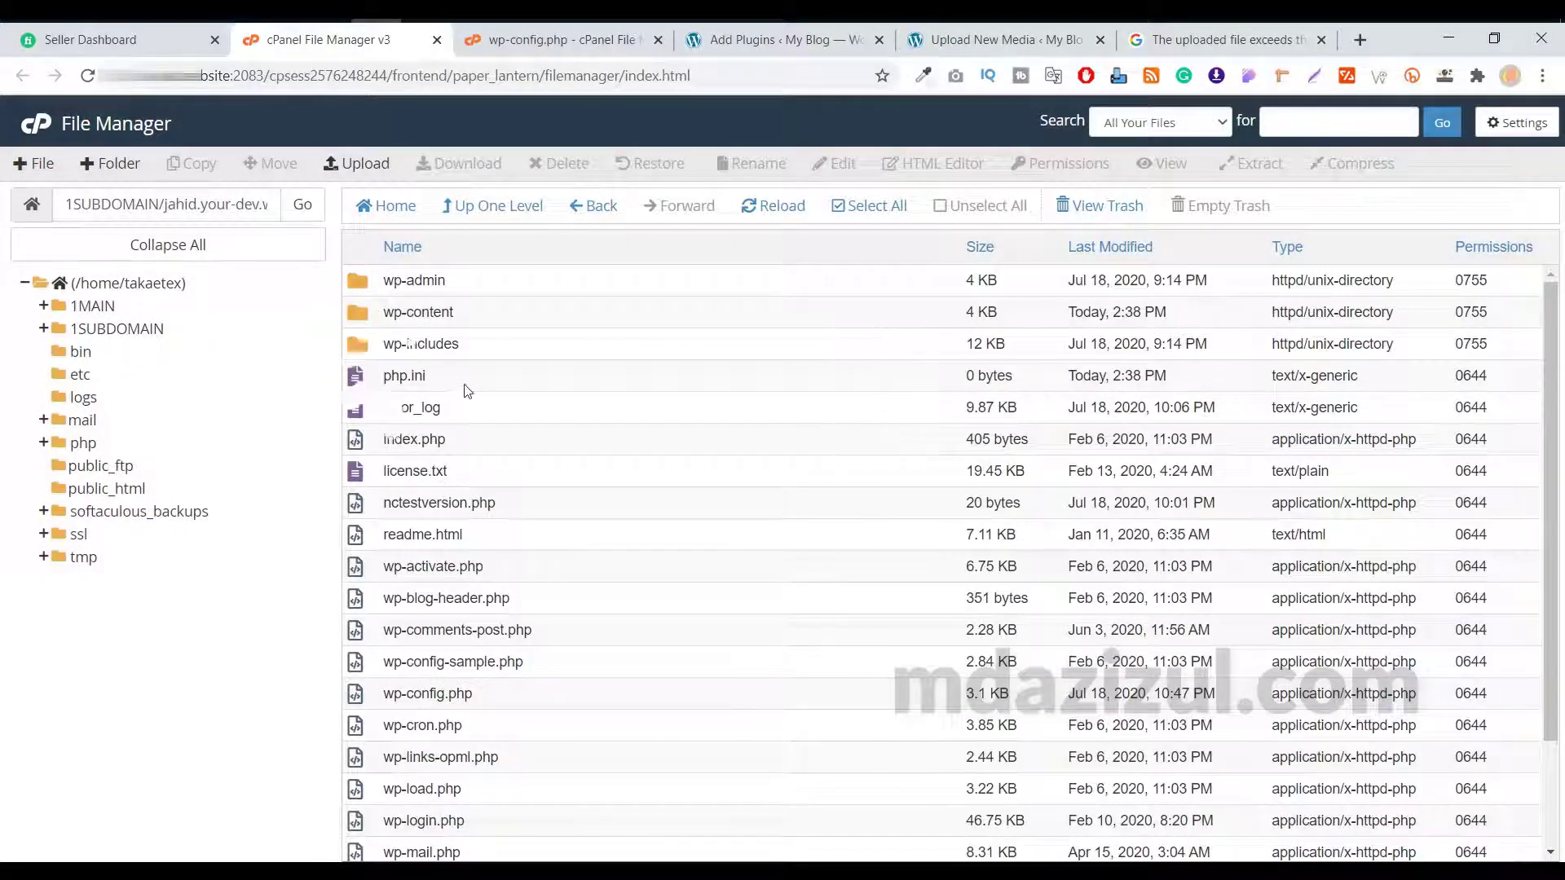
left_click(465, 382)
left_click(840, 164)
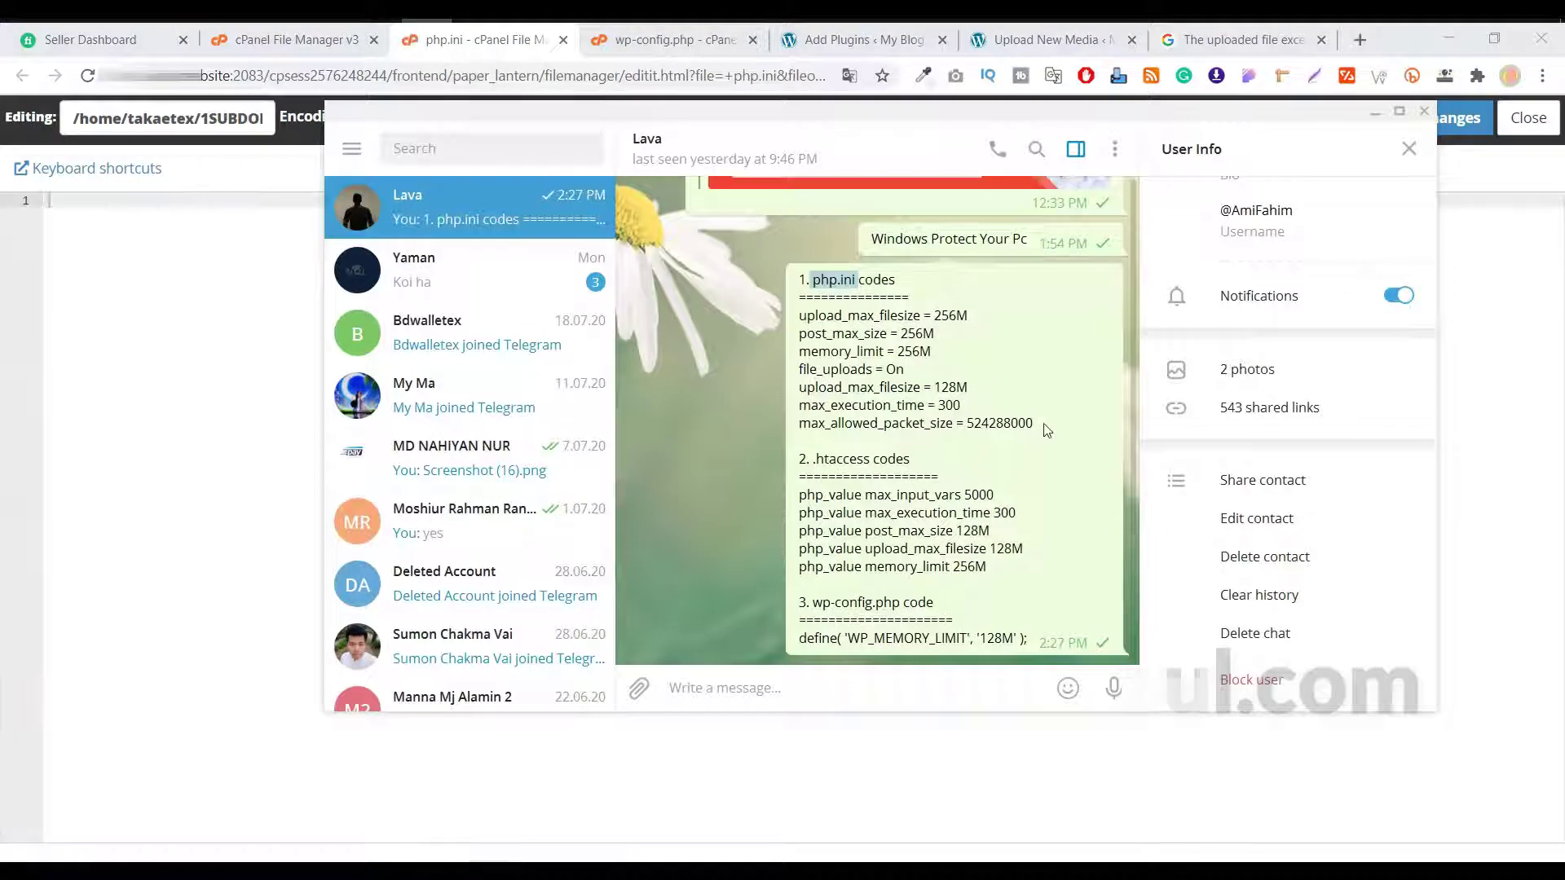
Paste upload_max_filesize 256M, memory_limit 256M and max_execution_time 300 into php.ini and save
left_click_drag(1033, 424, 795, 320)
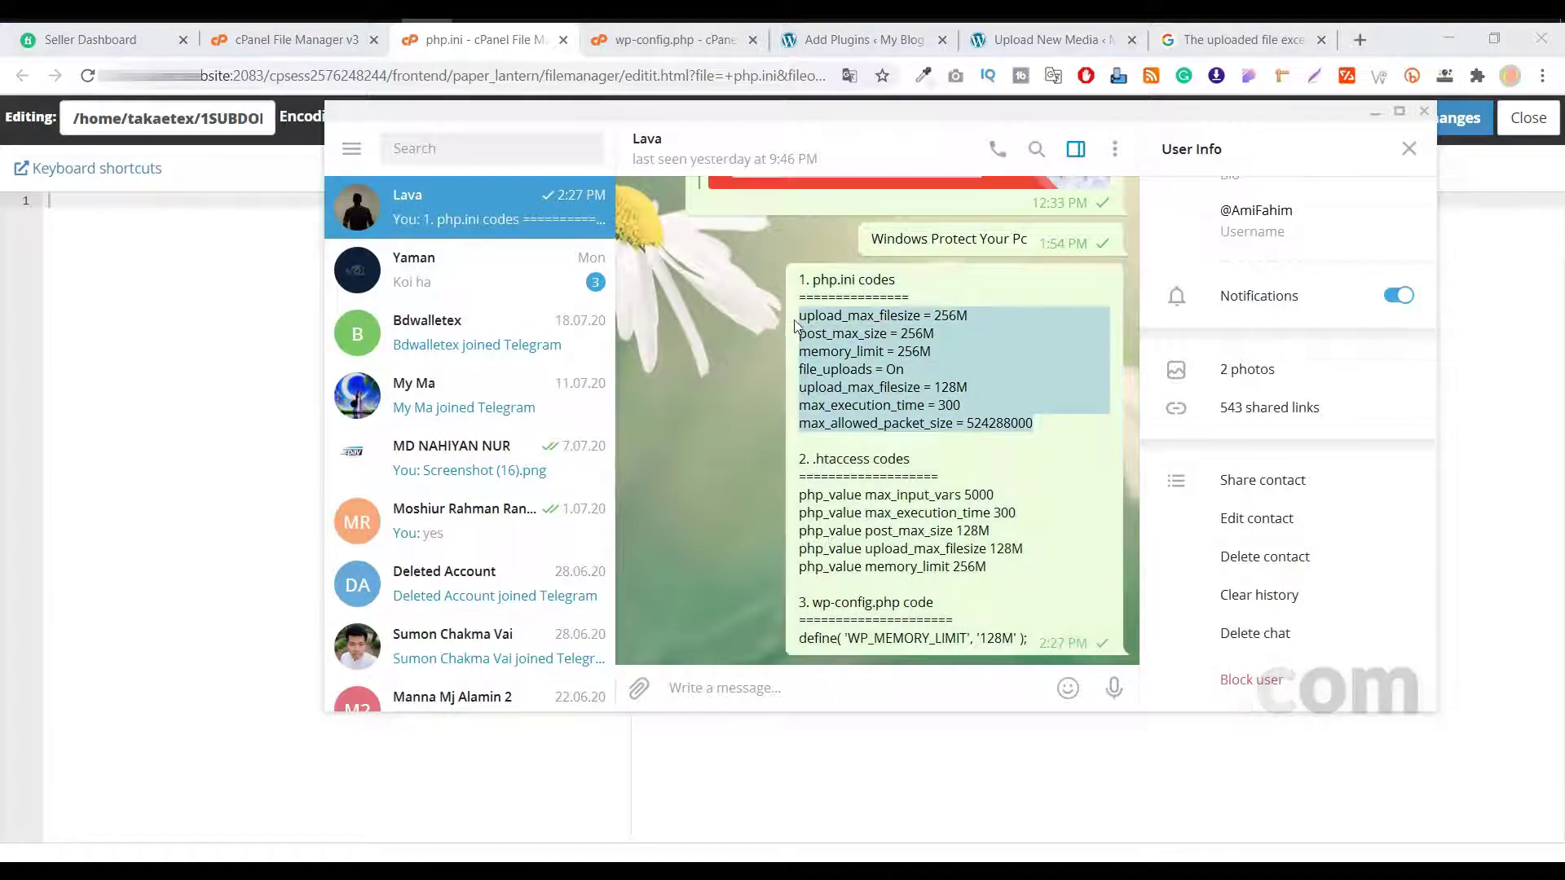
right_click(843, 324)
left_click(897, 351)
key("alt+Tab")
right_click(131, 250)
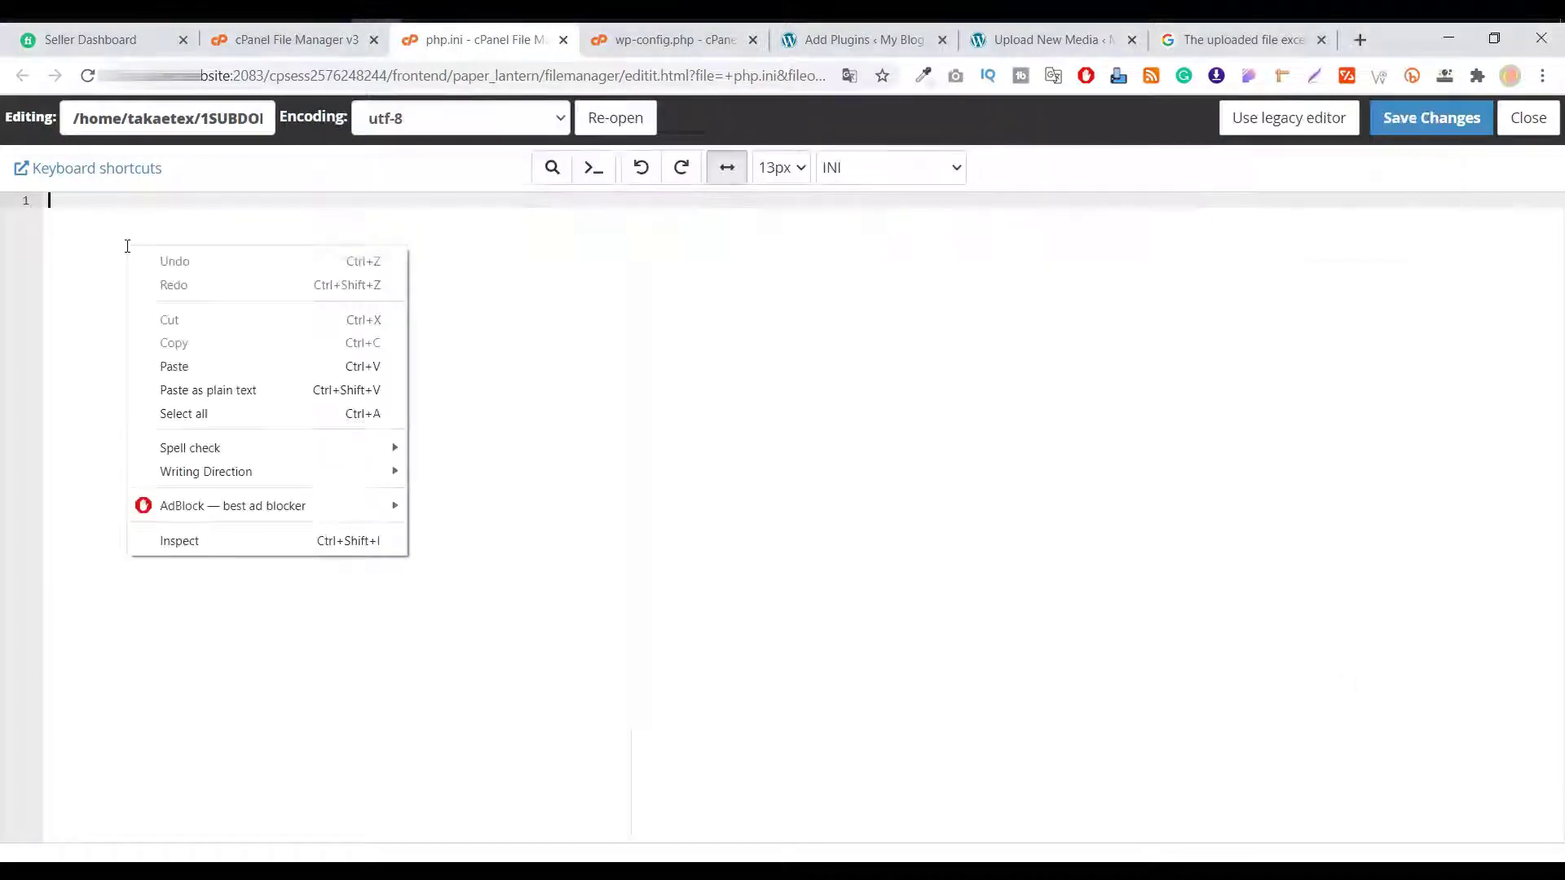
left_click(208, 389)
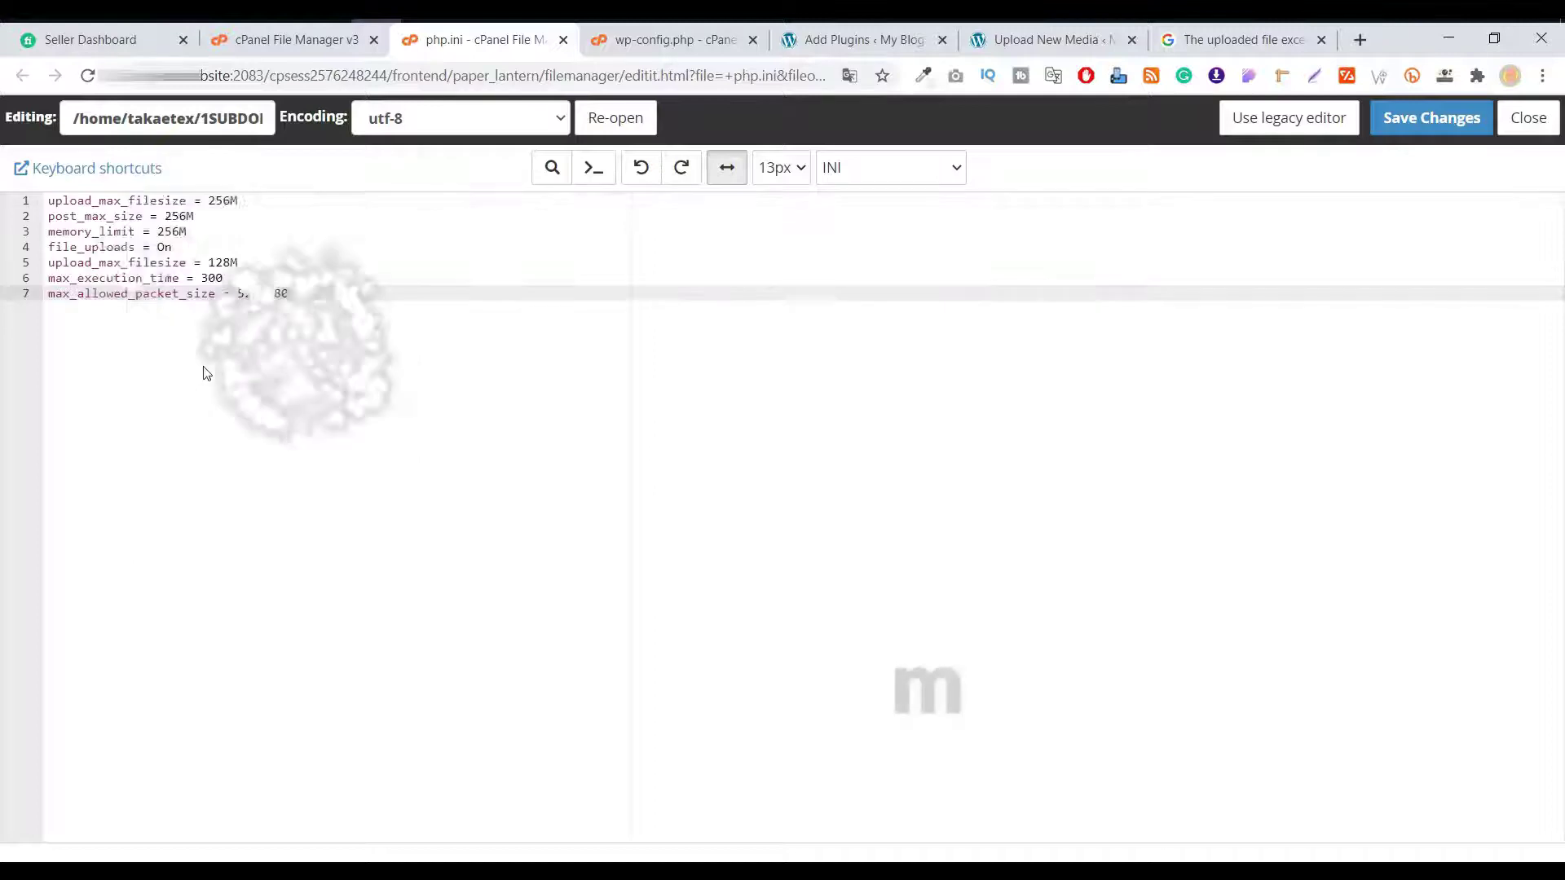
left_click(1432, 118)
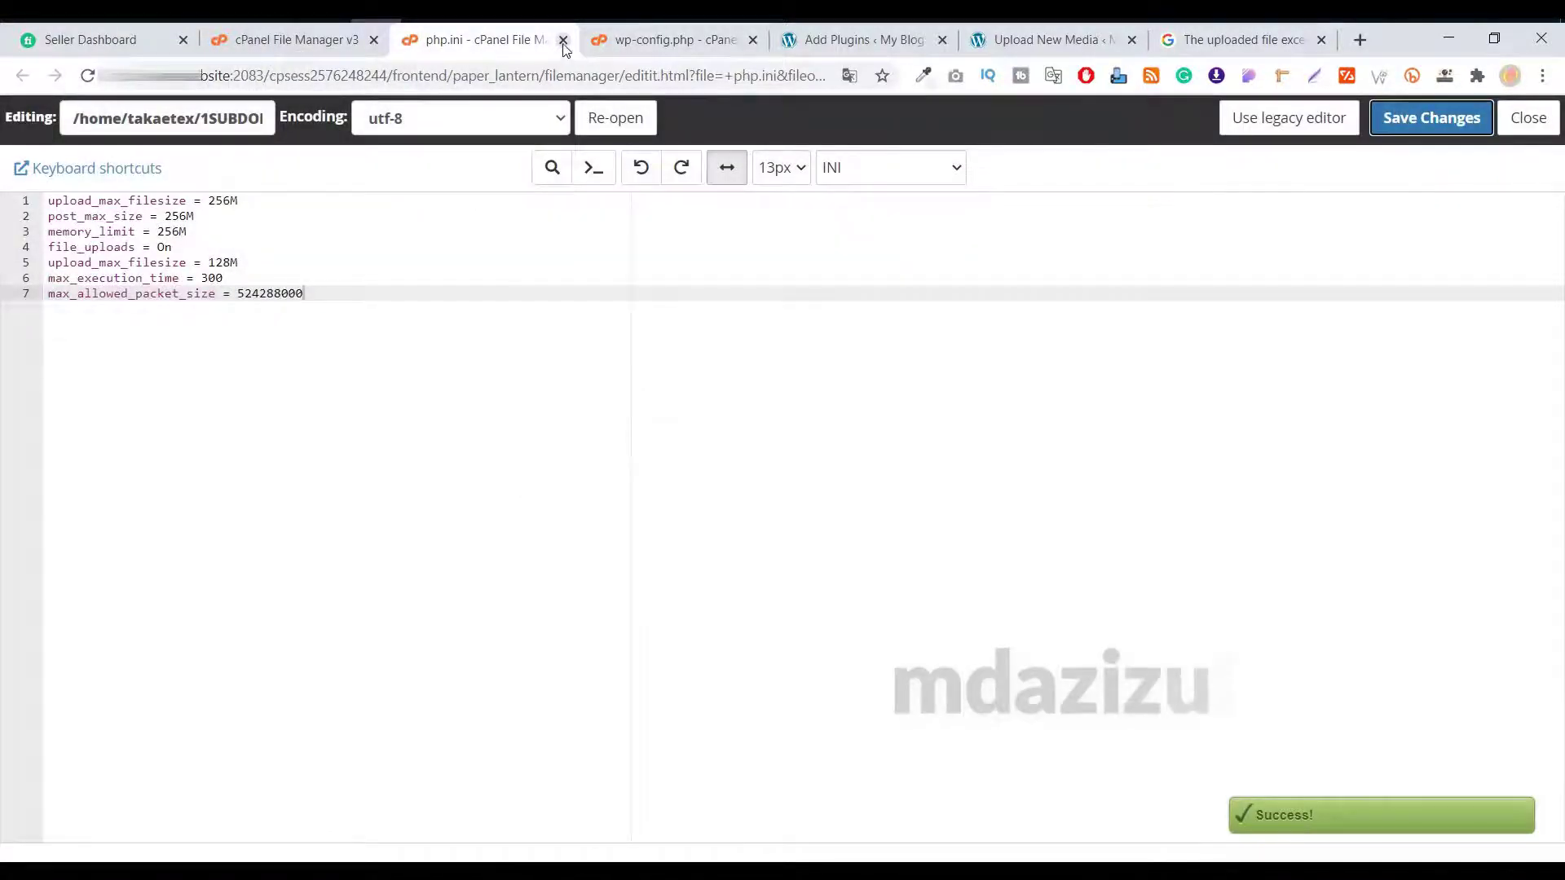
left_click(564, 41)
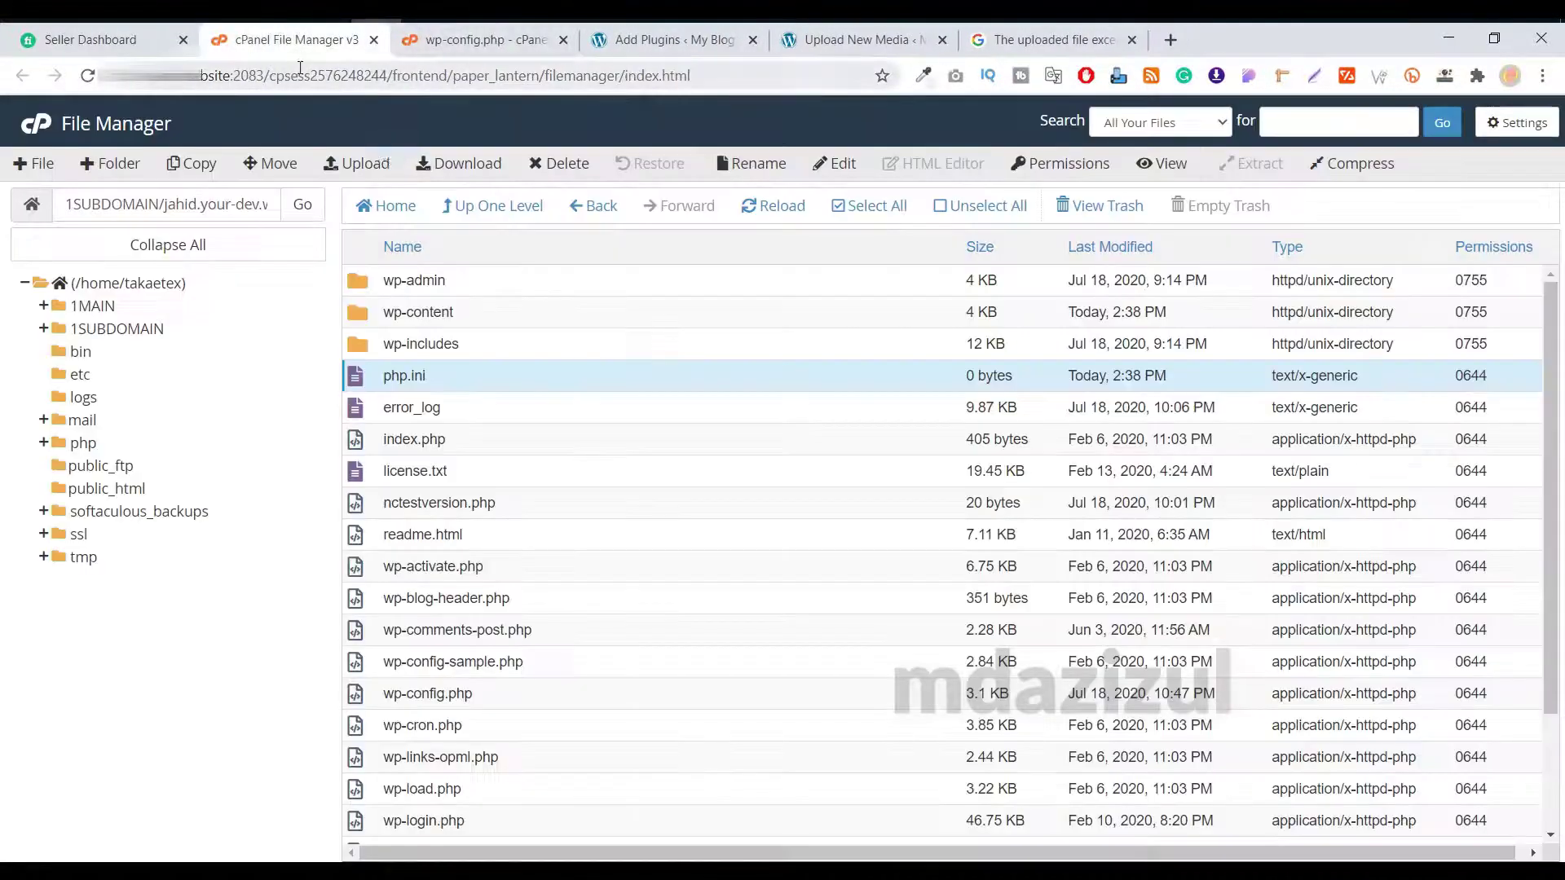
Copy php.ini to /wp-content and verify the copy inside the wp-content folder
left_click(303, 205)
right_click(464, 376)
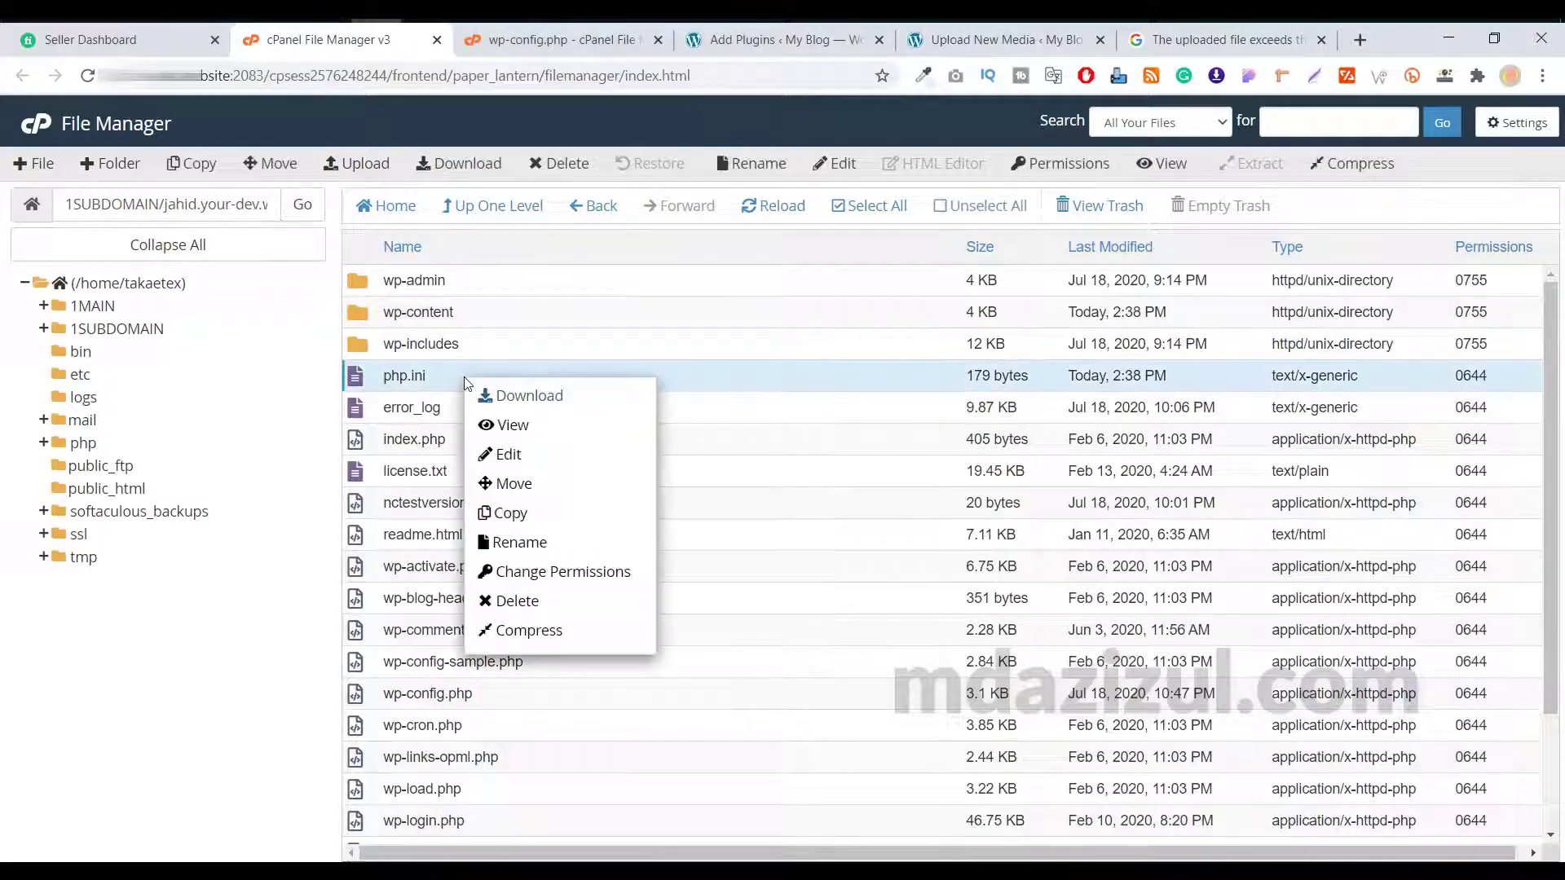
left_click(520, 515)
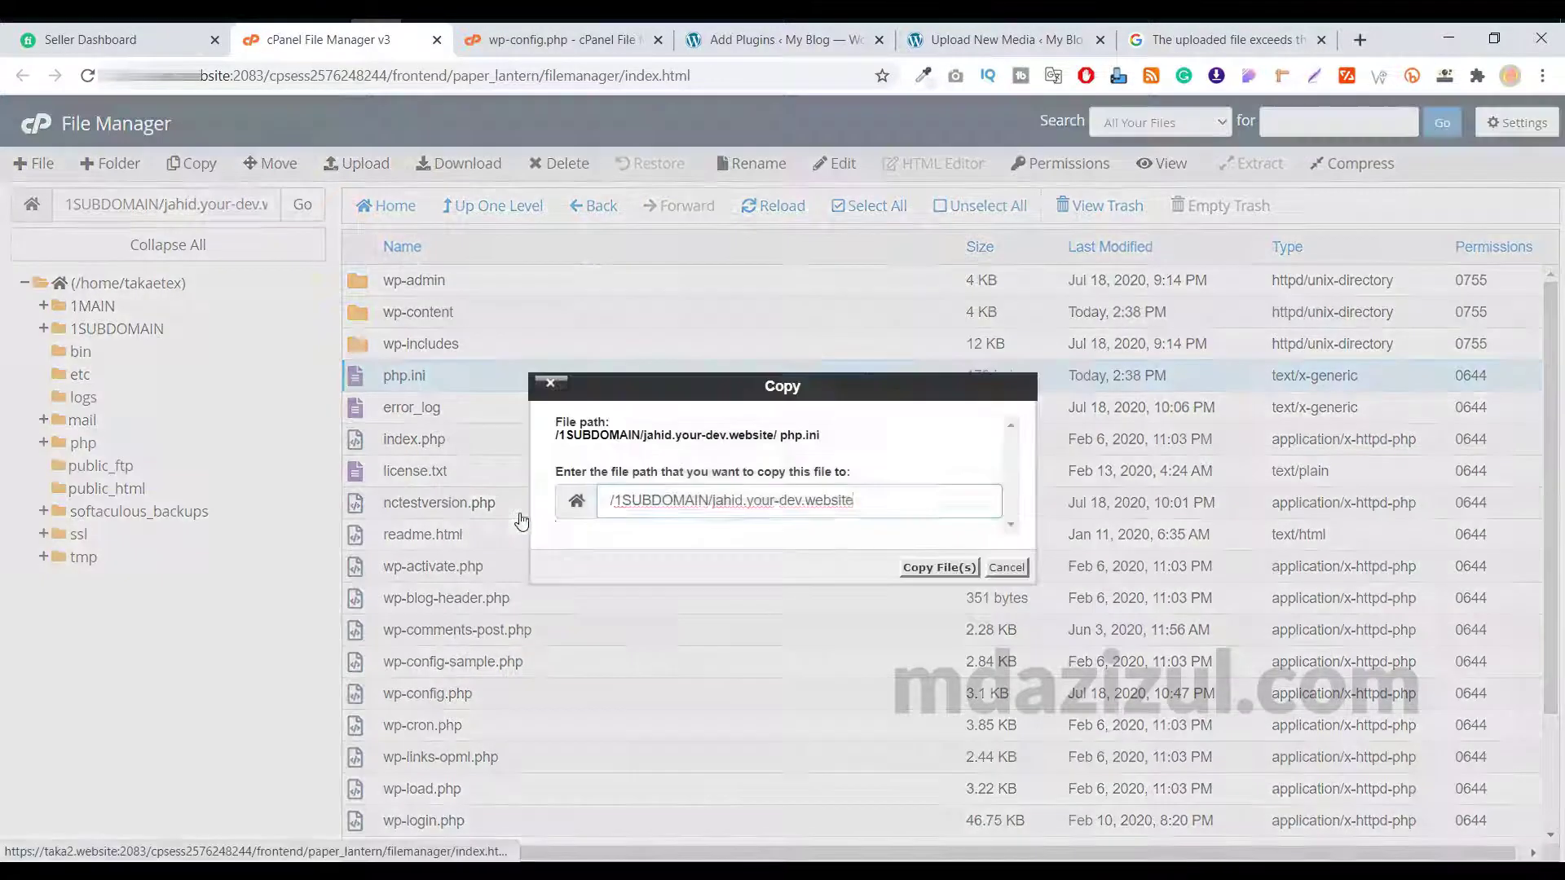
left_click(786, 505)
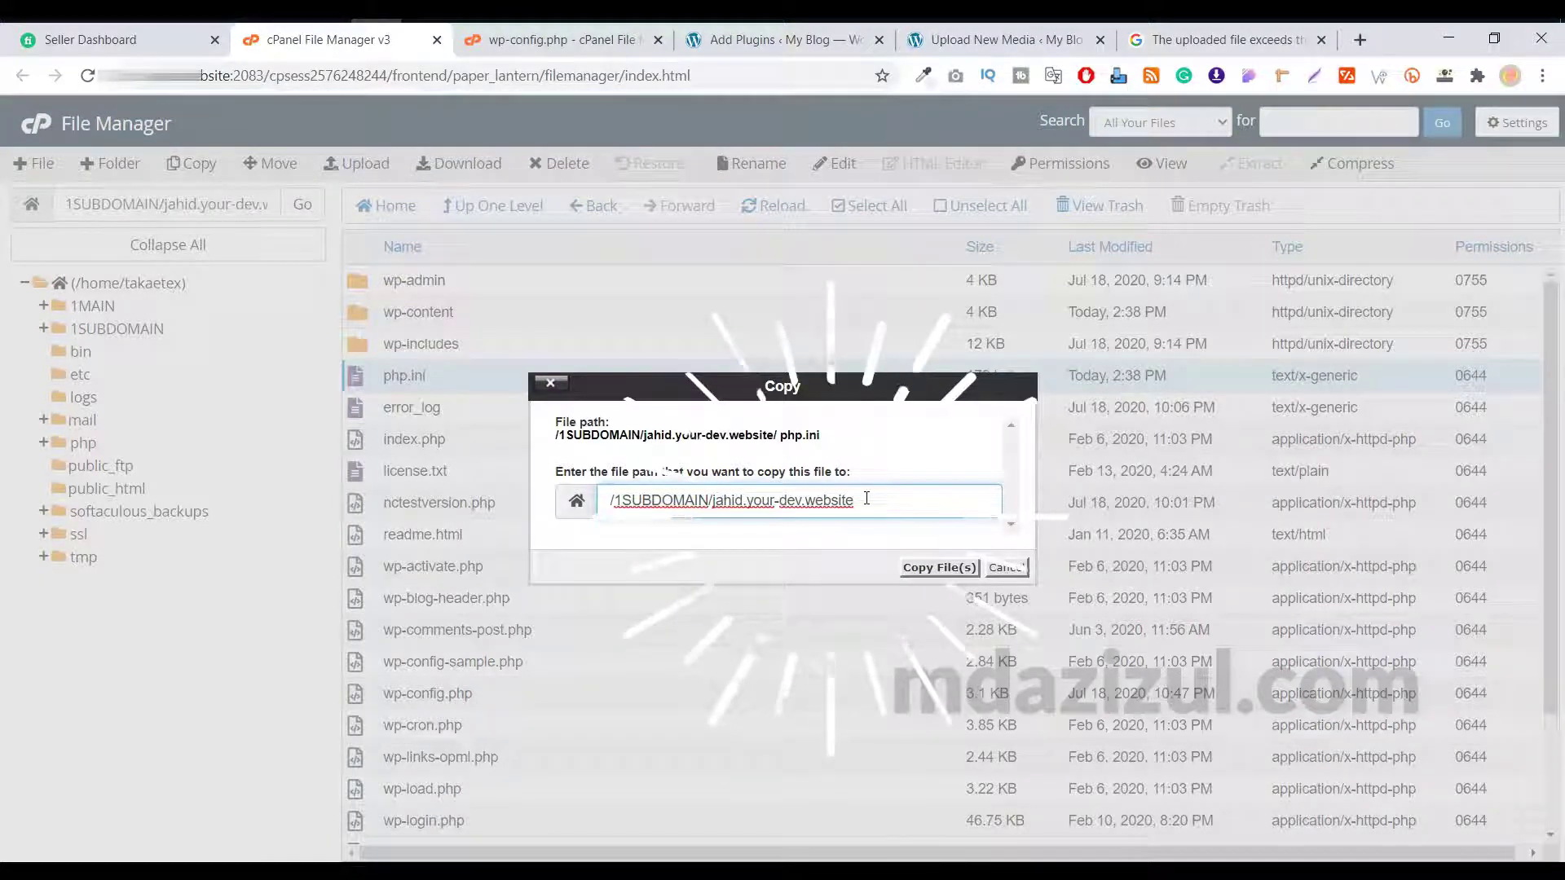
type("/")
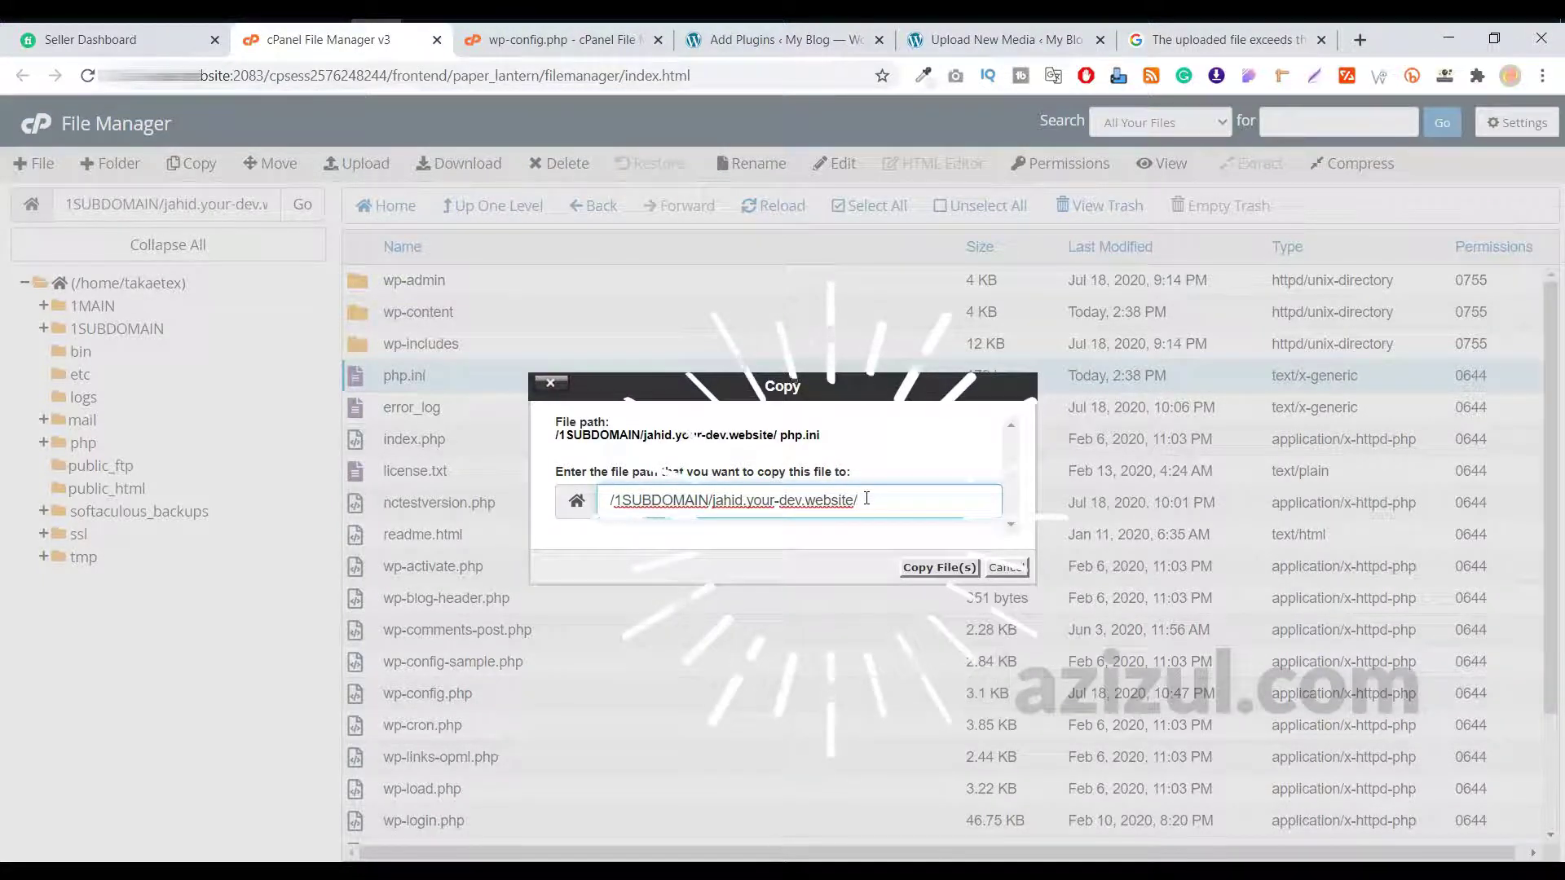
type("WP")
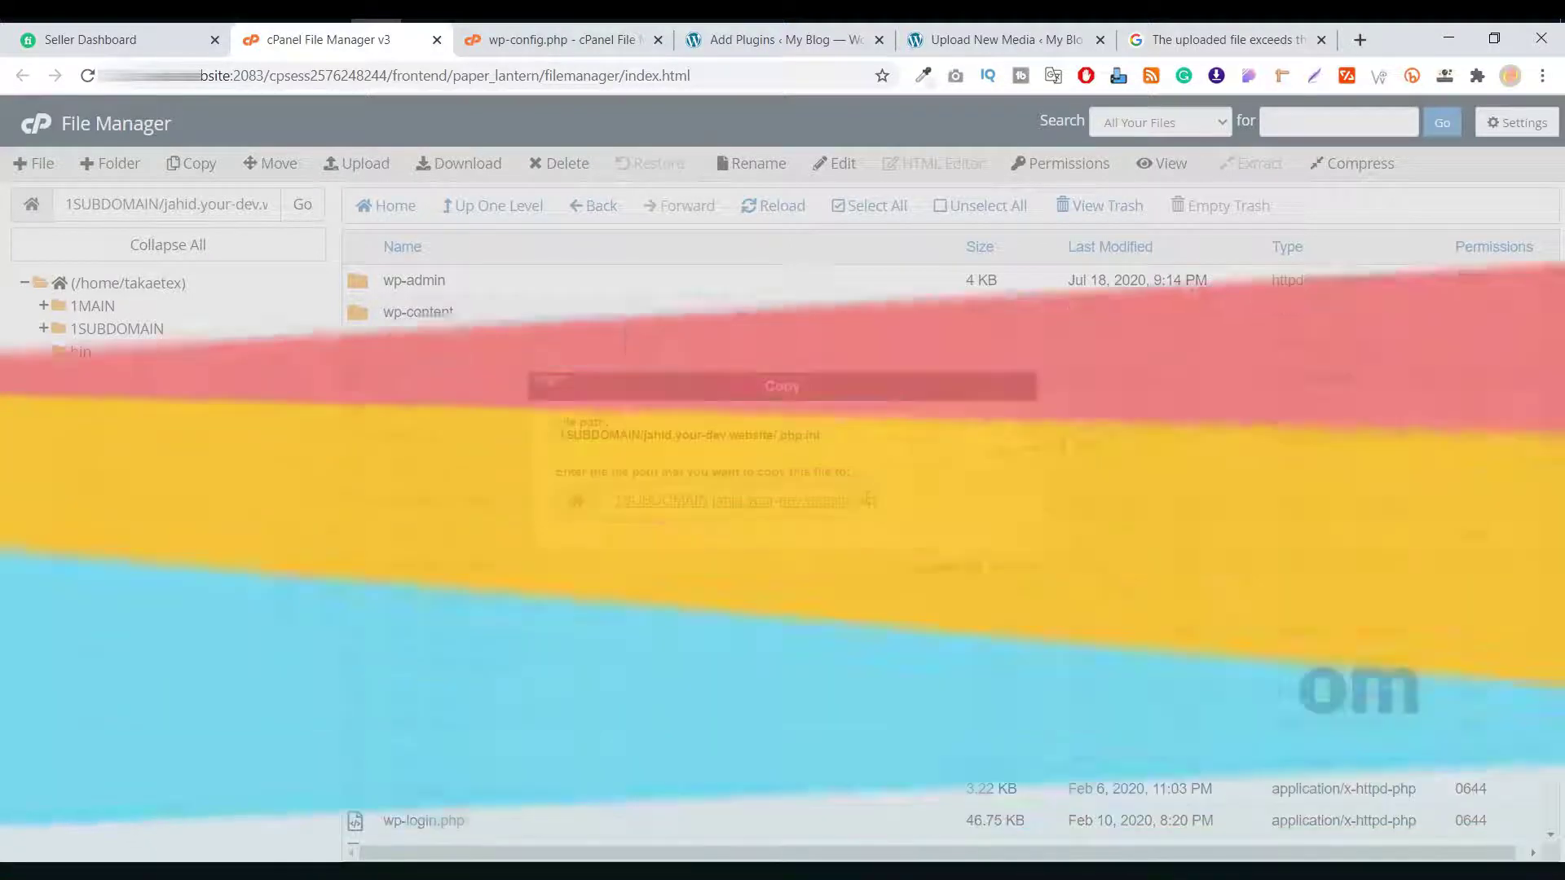
type("wp-content")
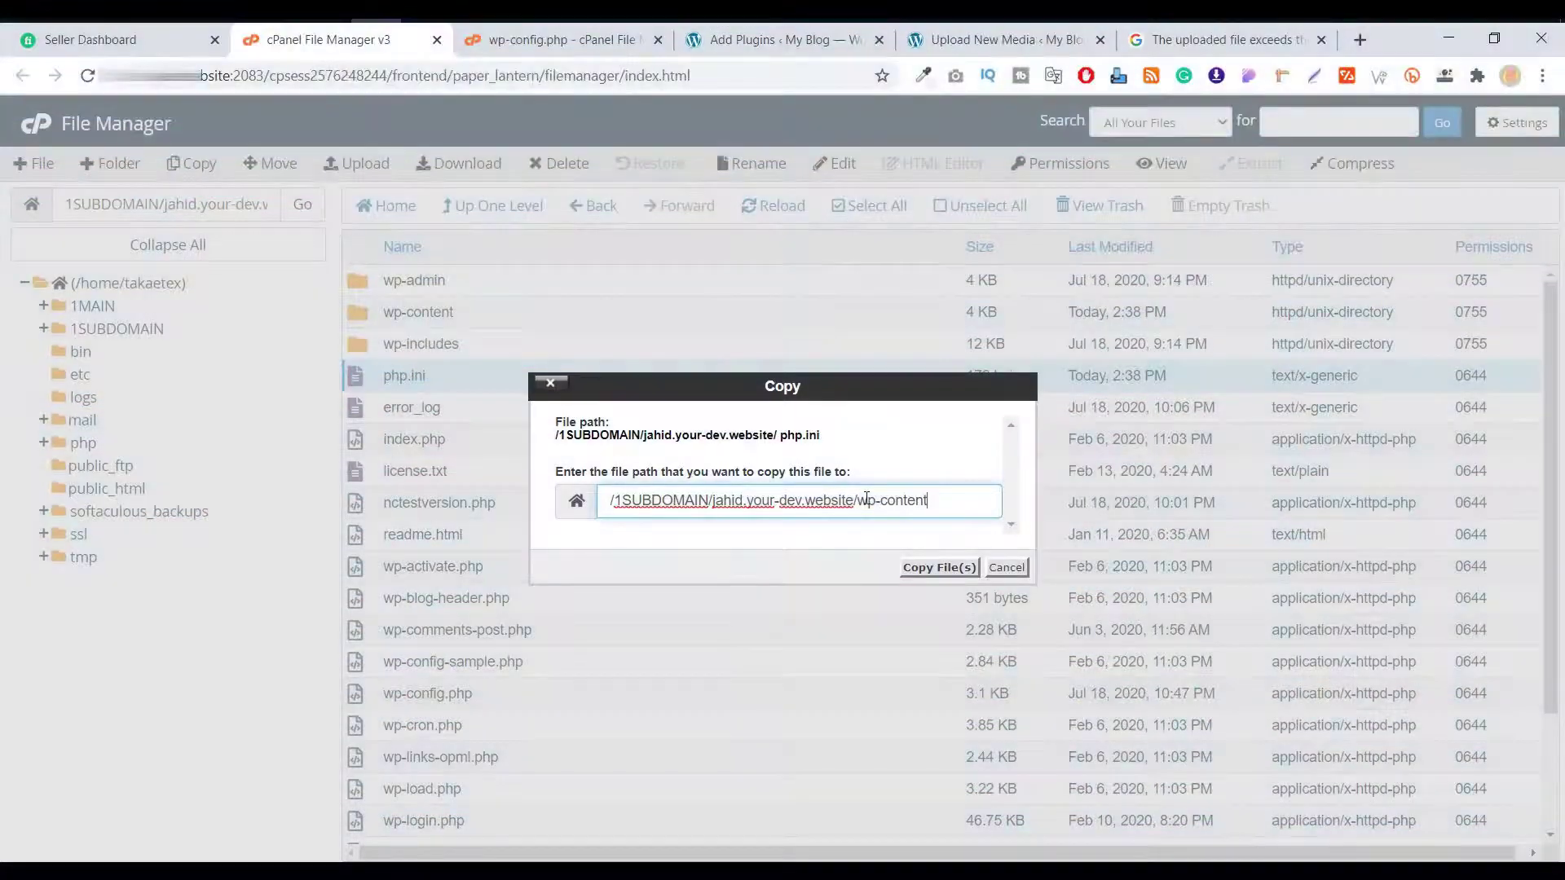
key("Return")
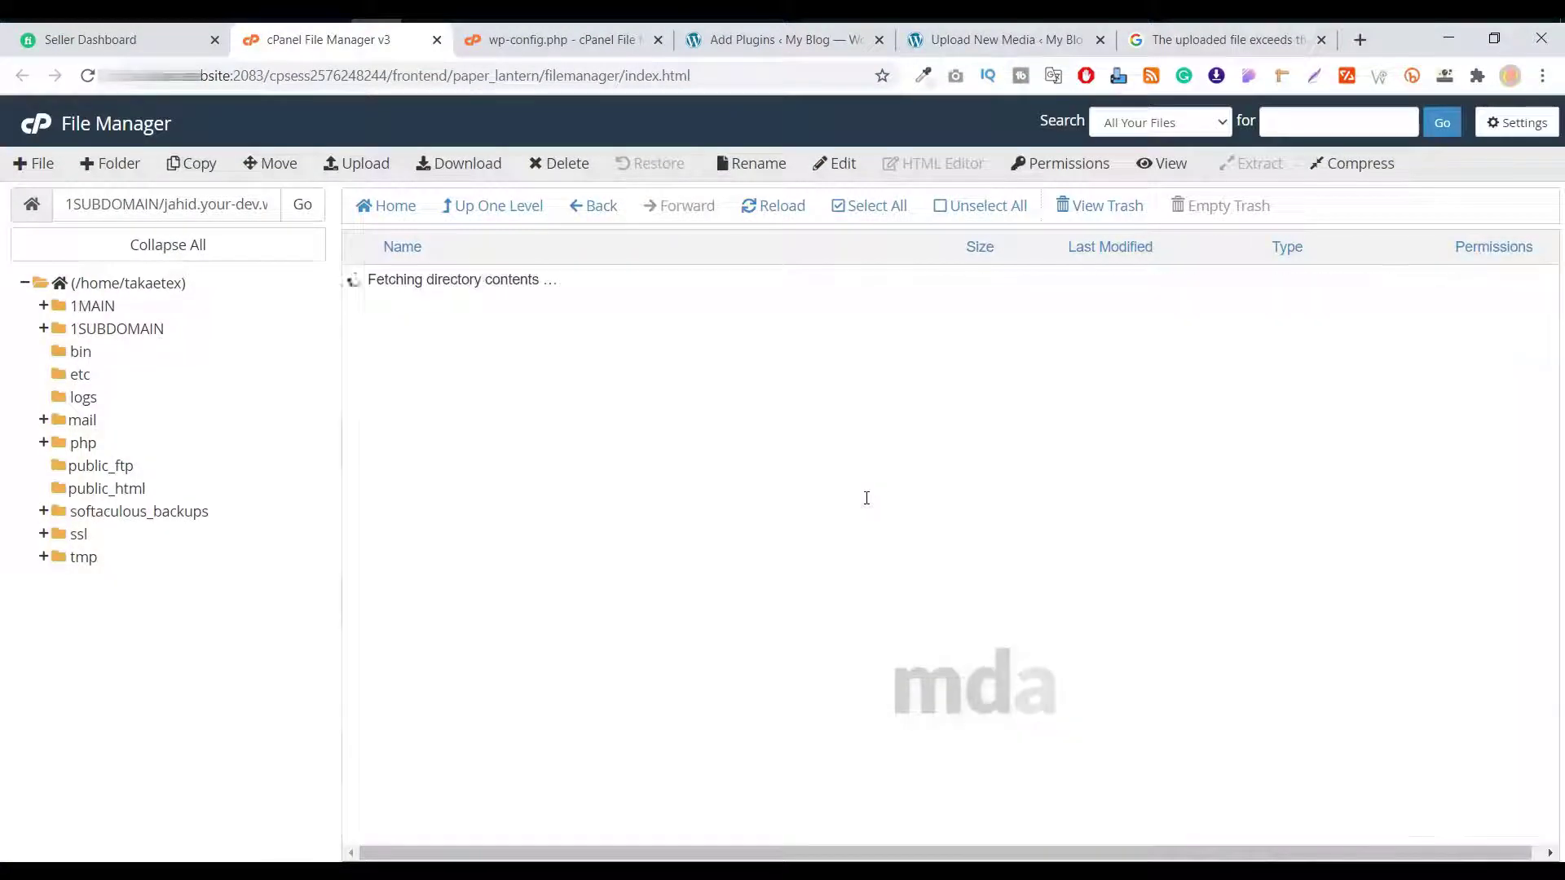
left_click(539, 388)
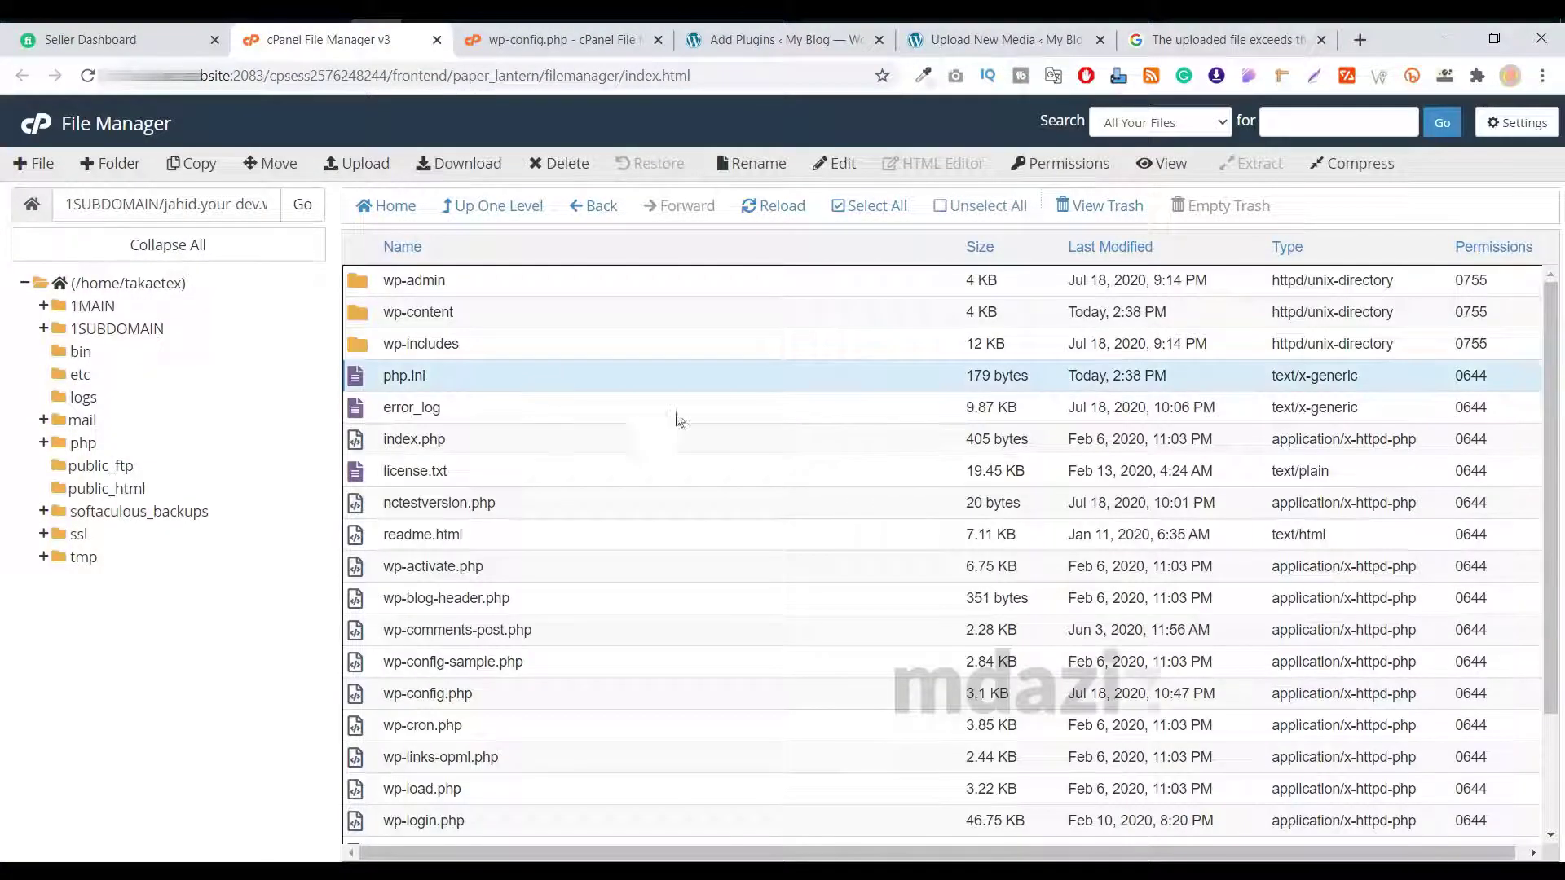
double_click(418, 311)
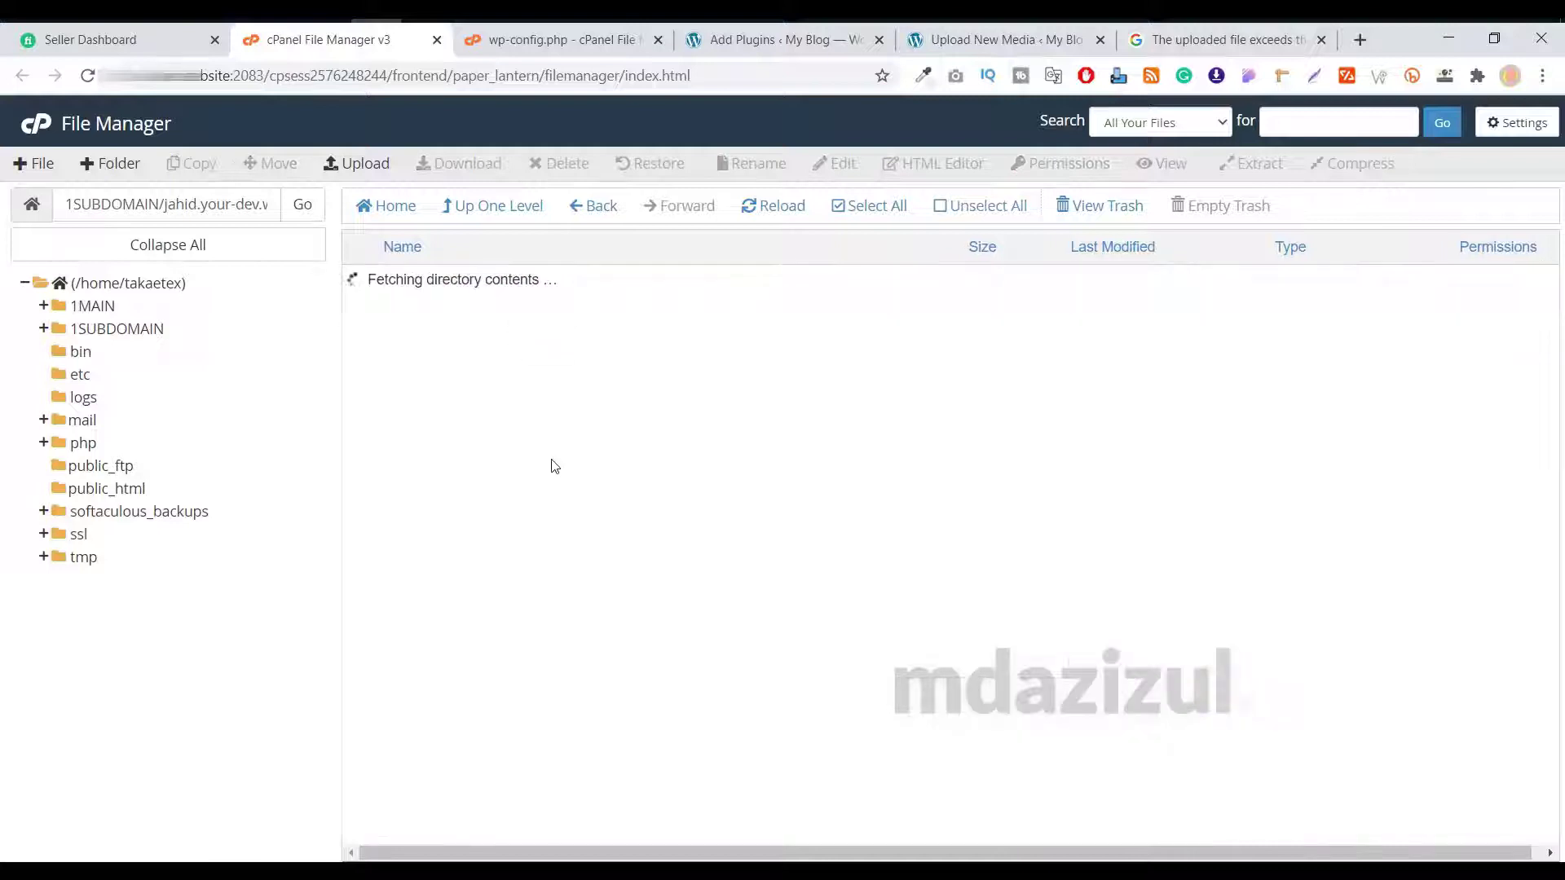
left_click(594, 206)
Copy the .htaccess limit lines from the Telegram chat, then bring up File Manager preferences
key("alt+Tab")
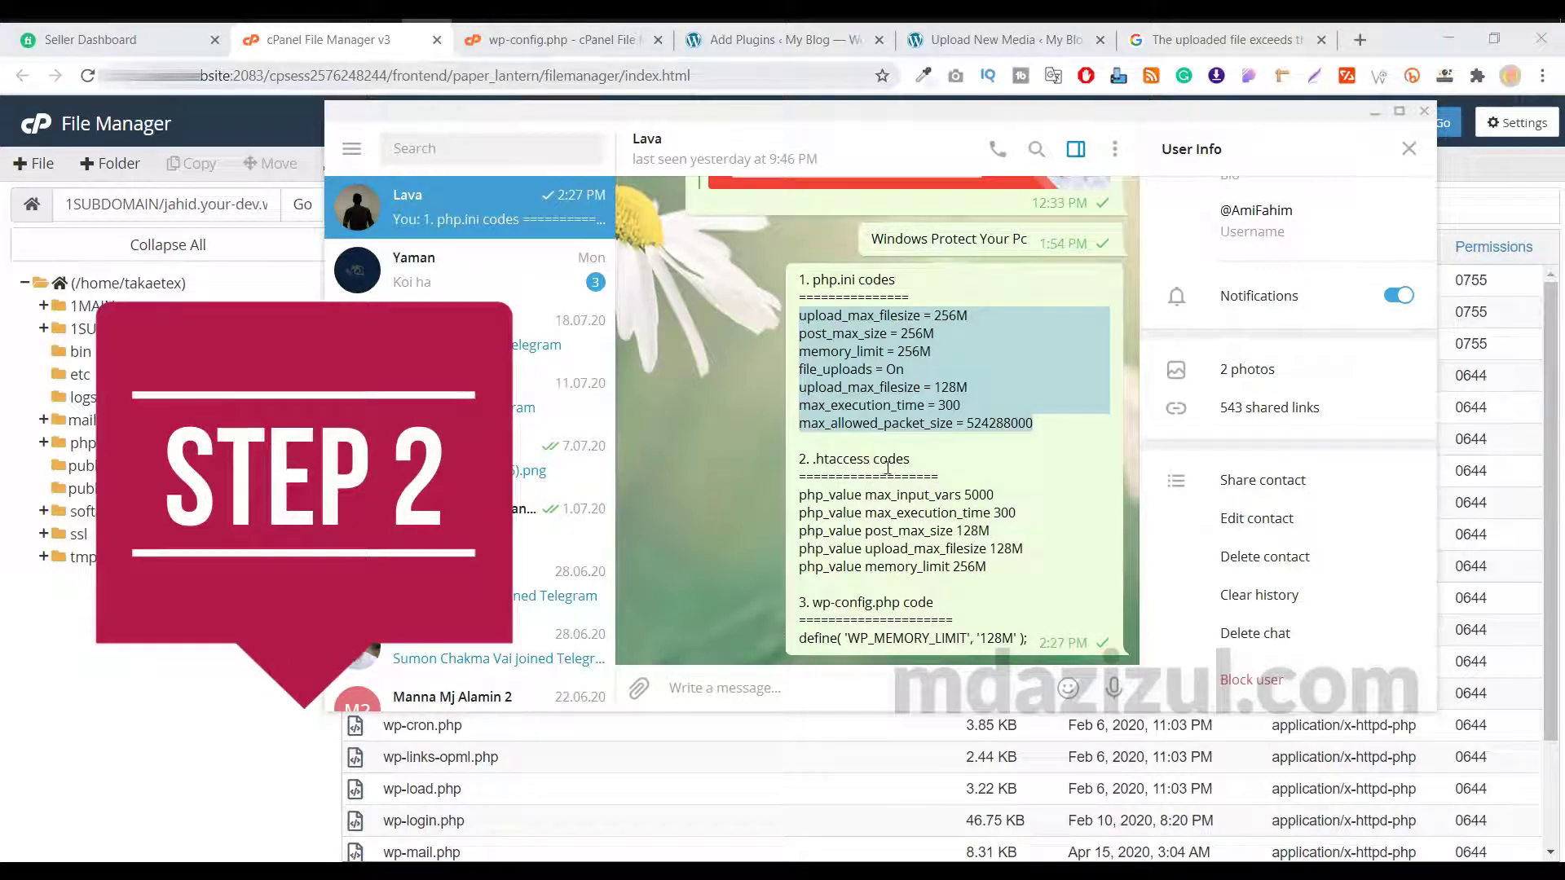
left_click_drag(988, 568, 801, 495)
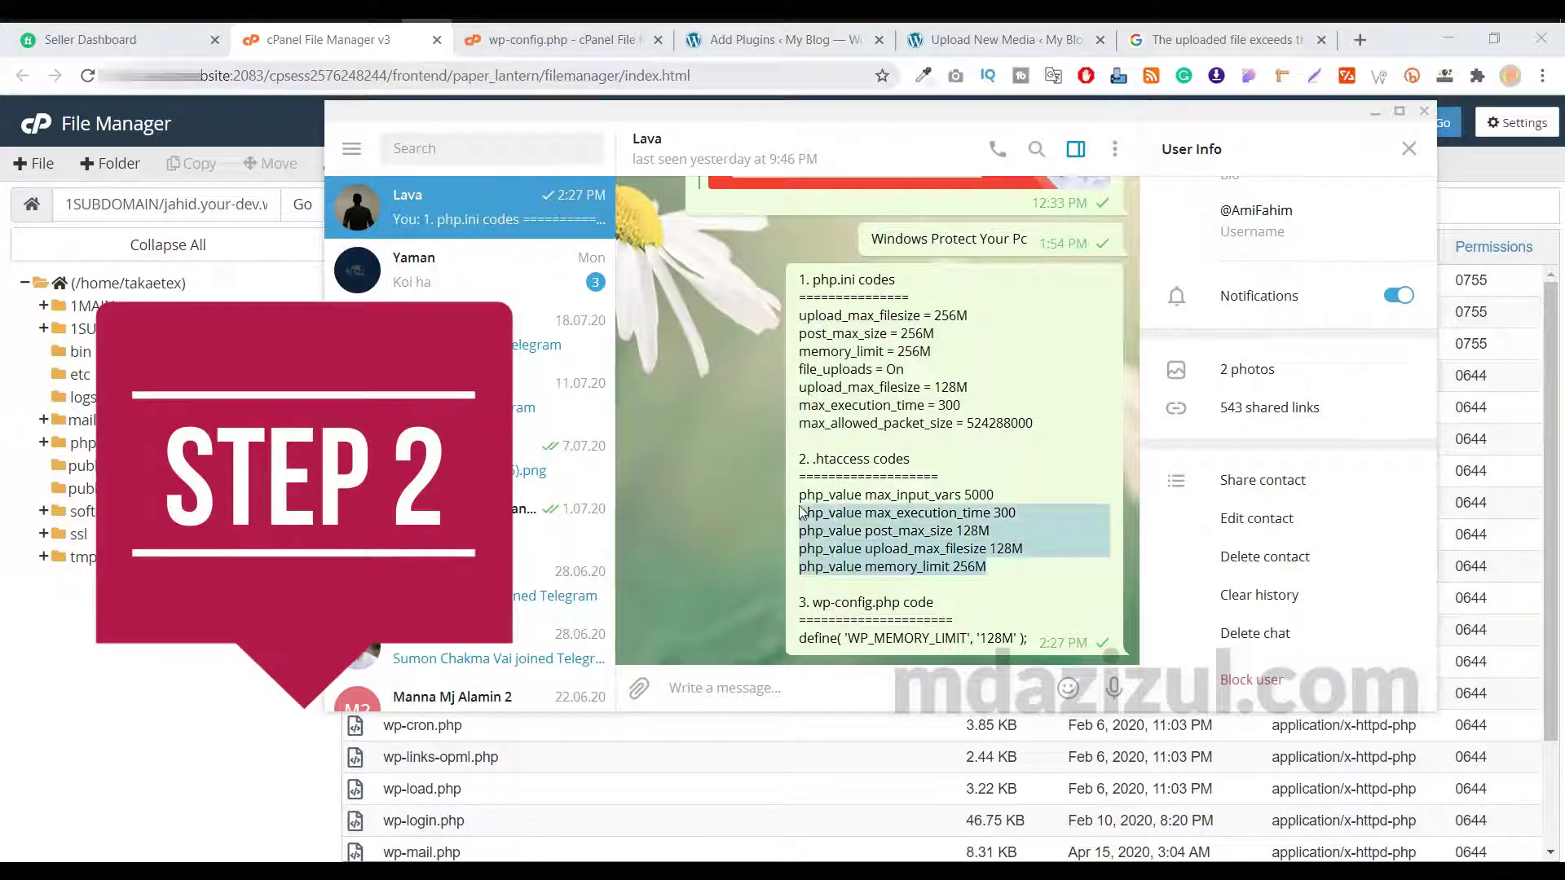
right_click(854, 515)
left_click(913, 523)
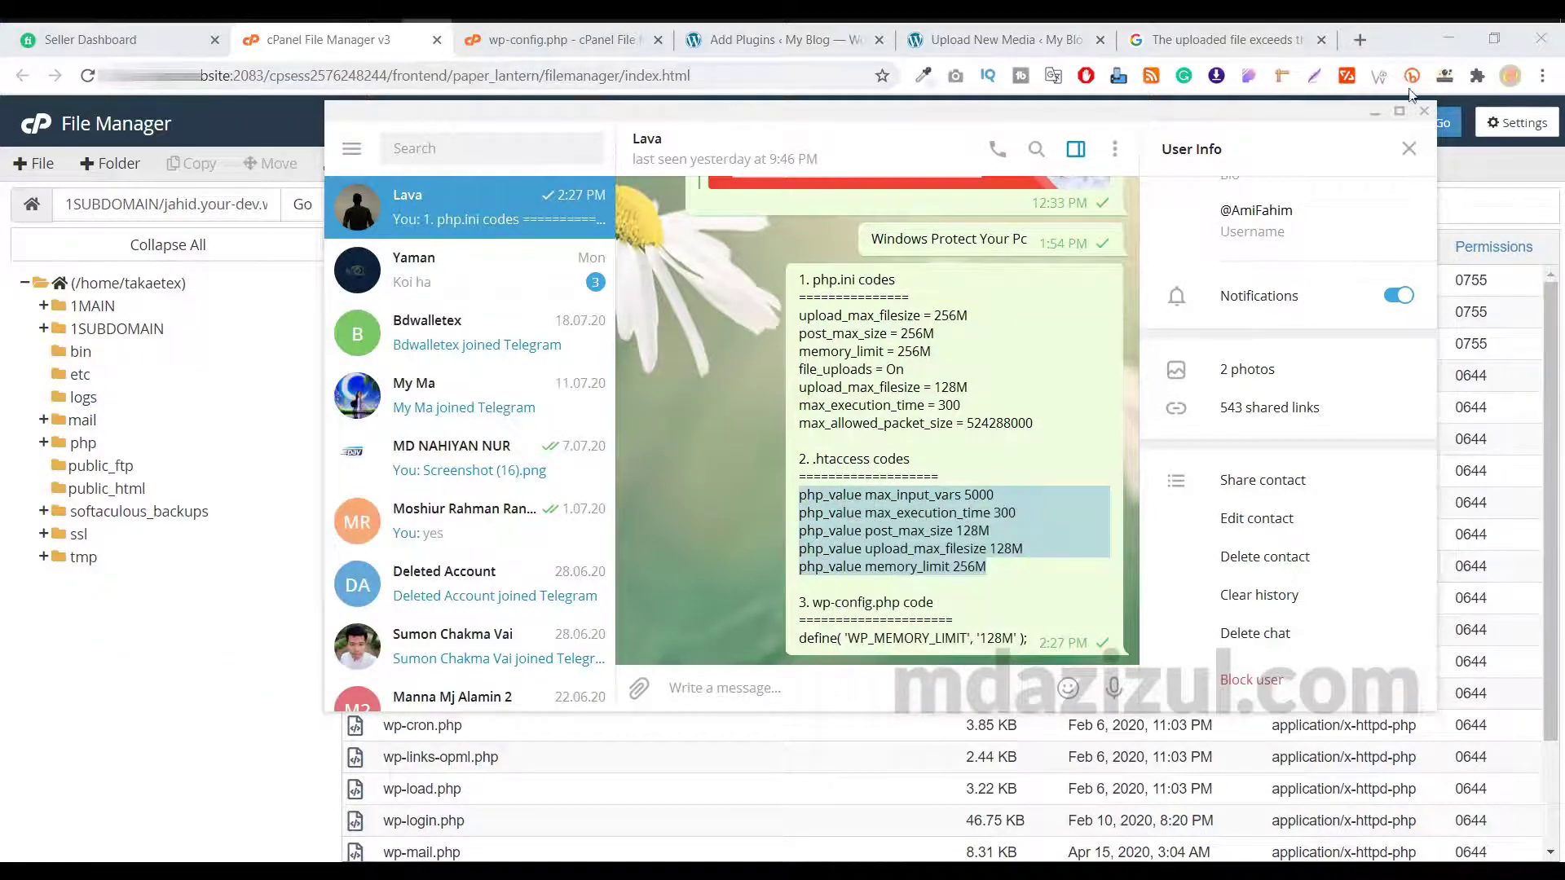
right_click(890, 483)
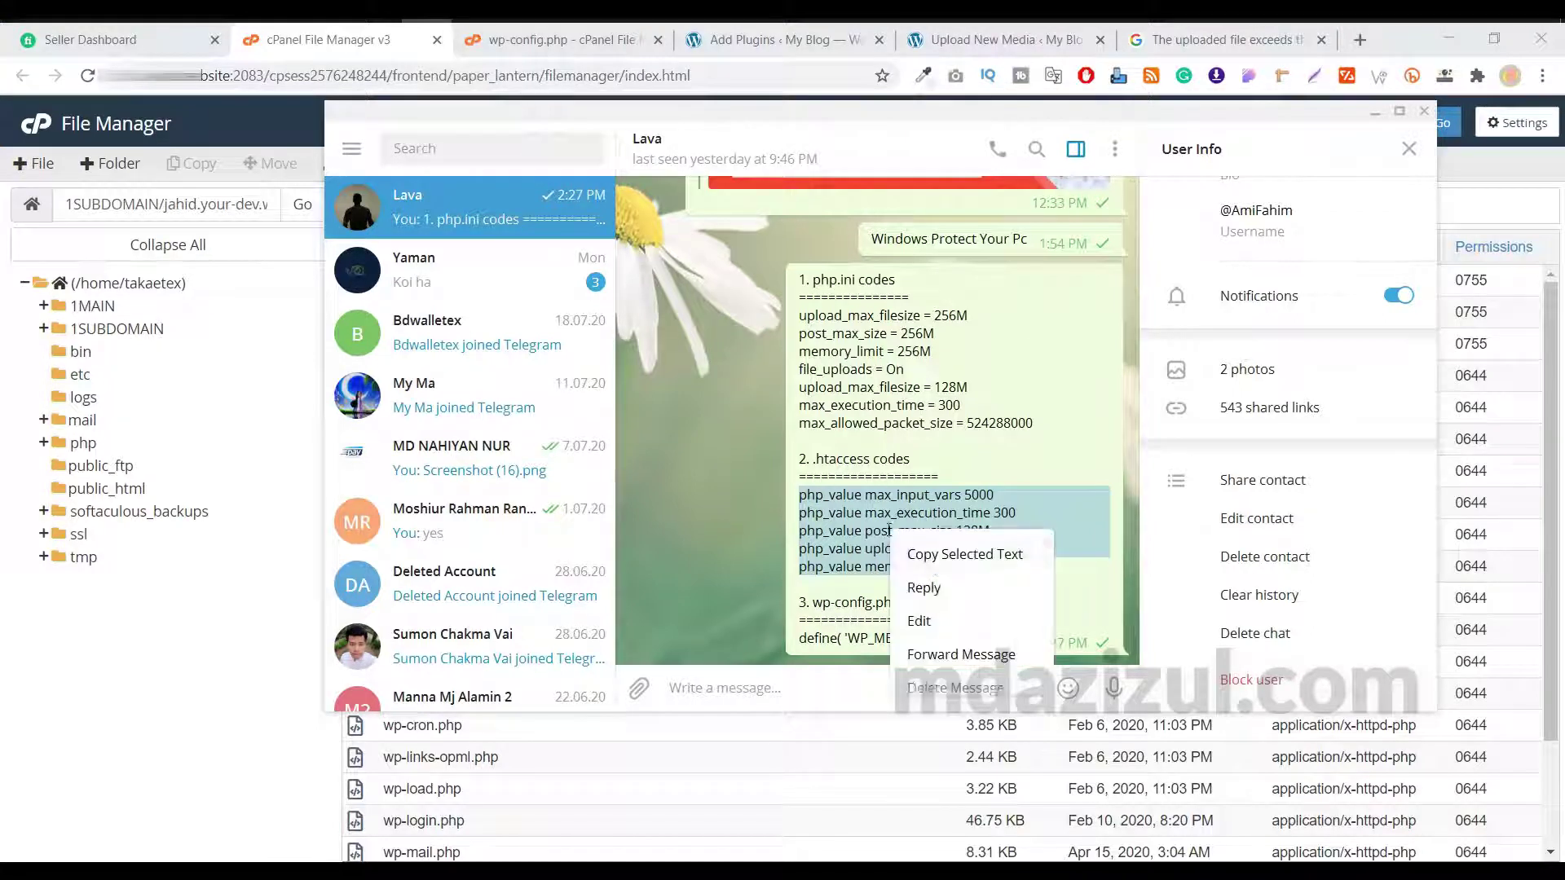
left_click(944, 550)
left_click(1382, 119)
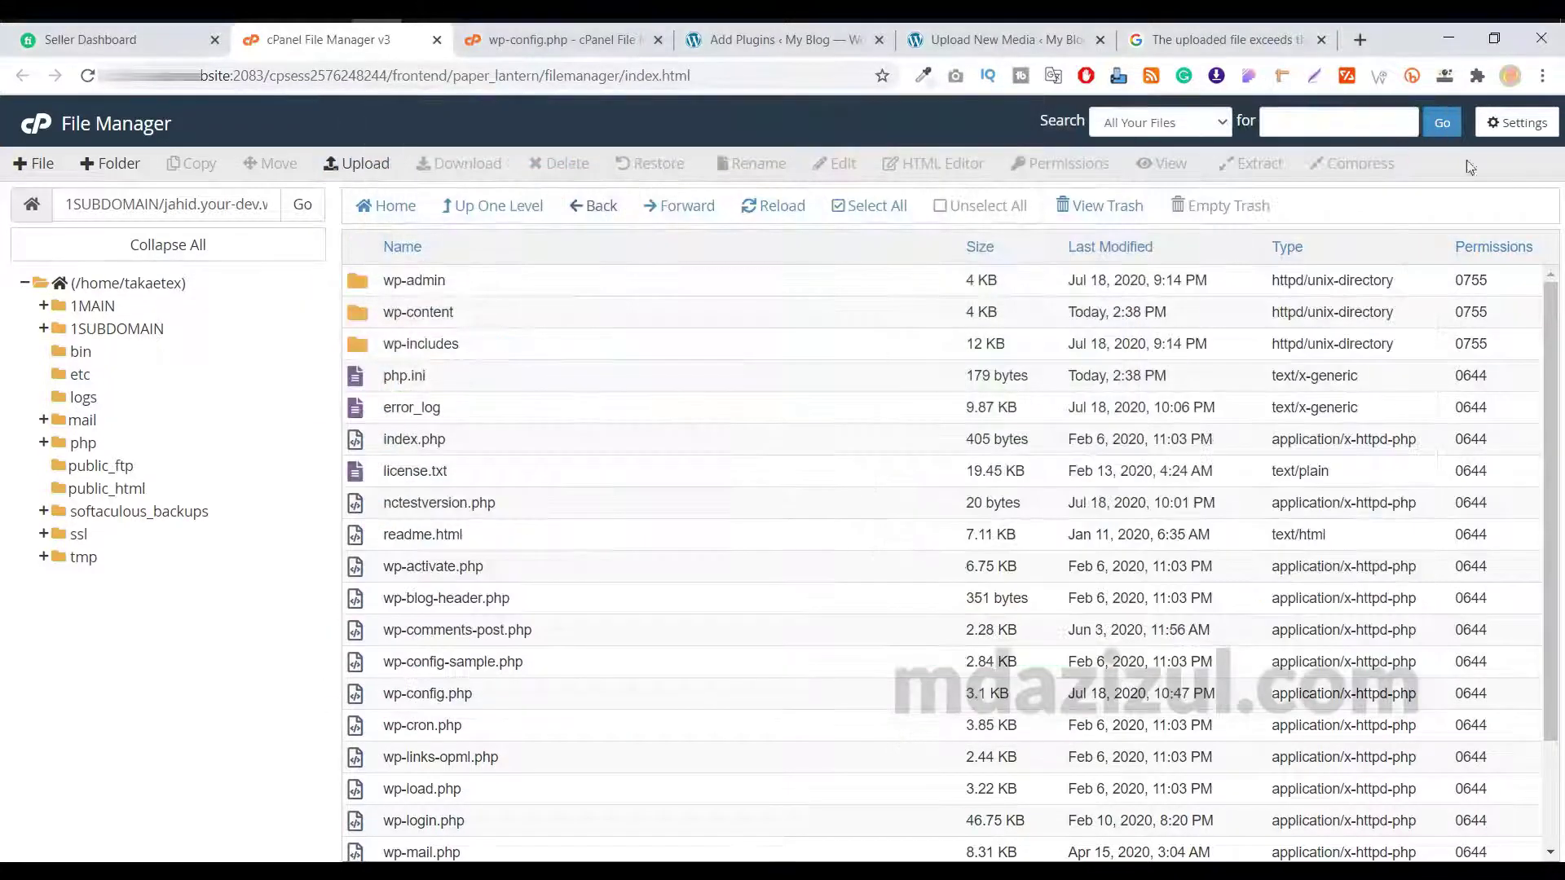
left_click(1516, 123)
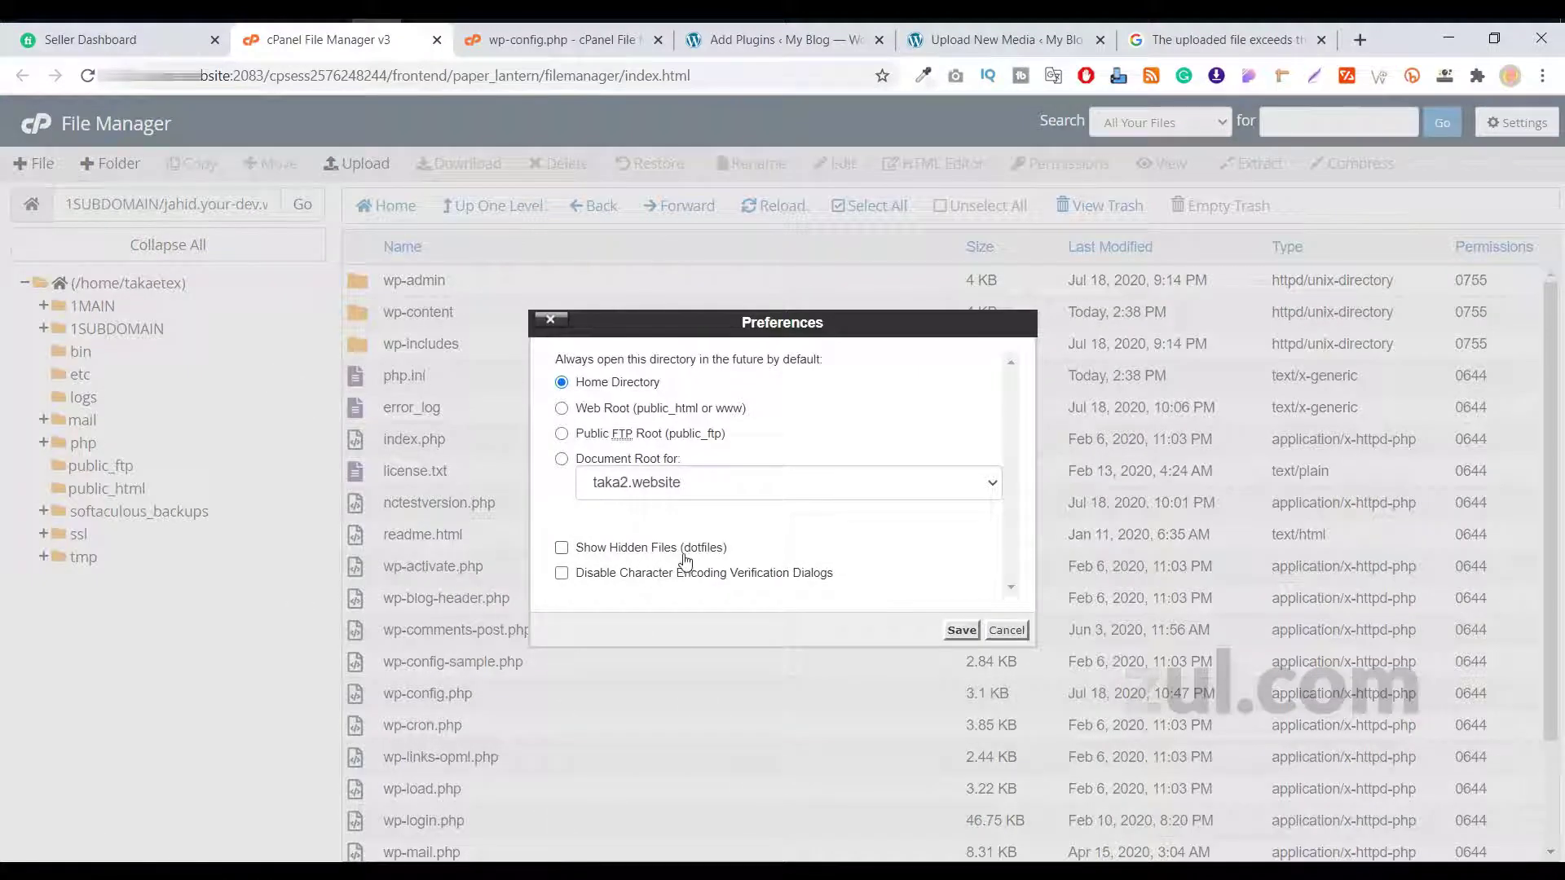
Turn on Show Hidden Files and bring up .htaccess in the editor
left_click(961, 630)
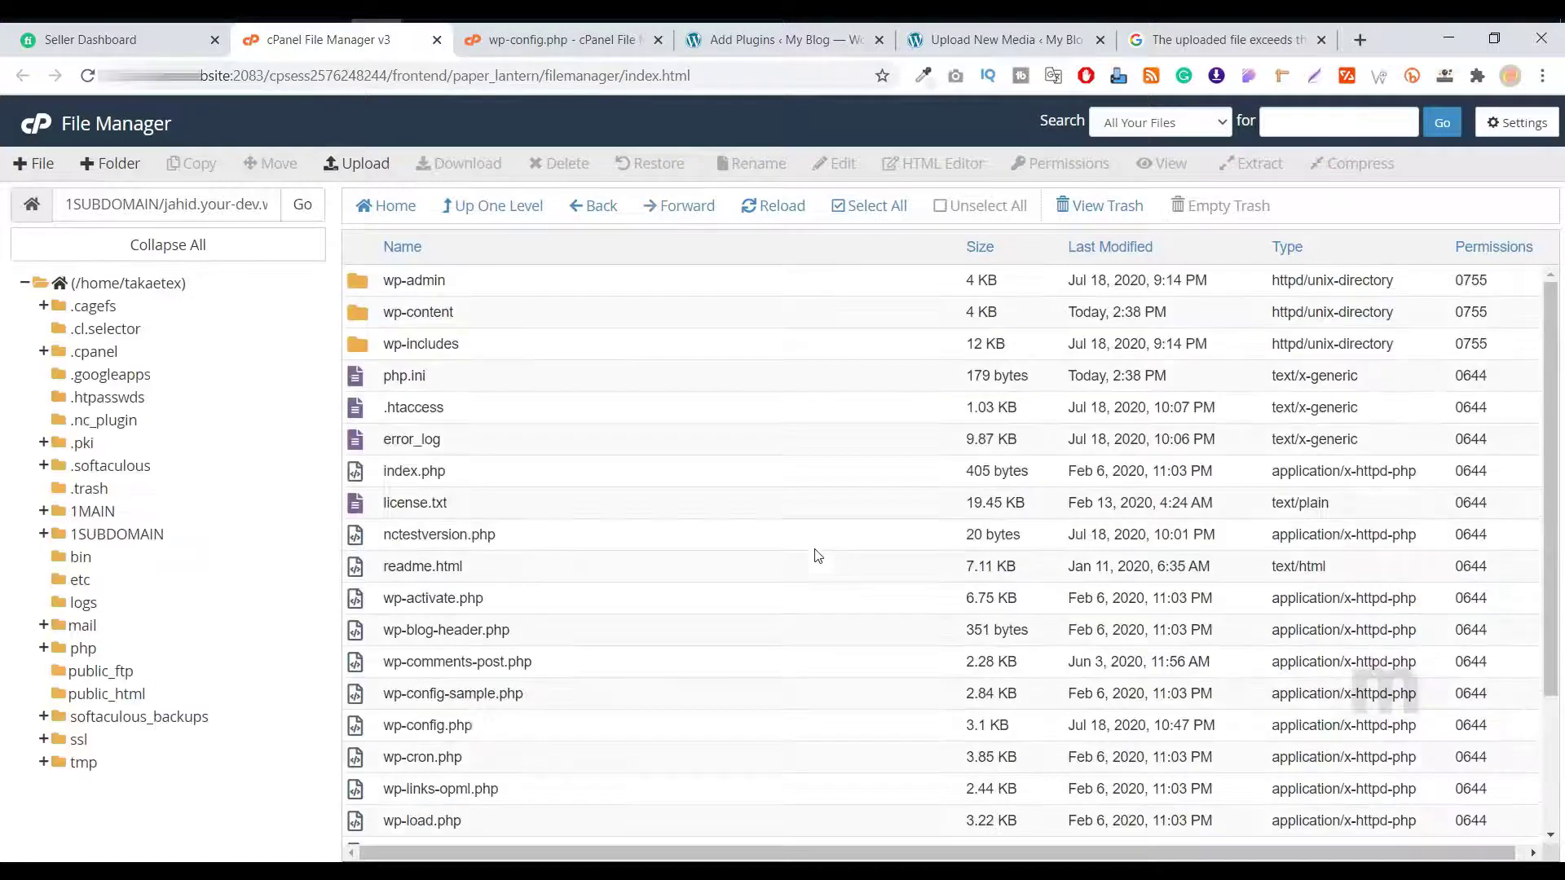
left_click(544, 411)
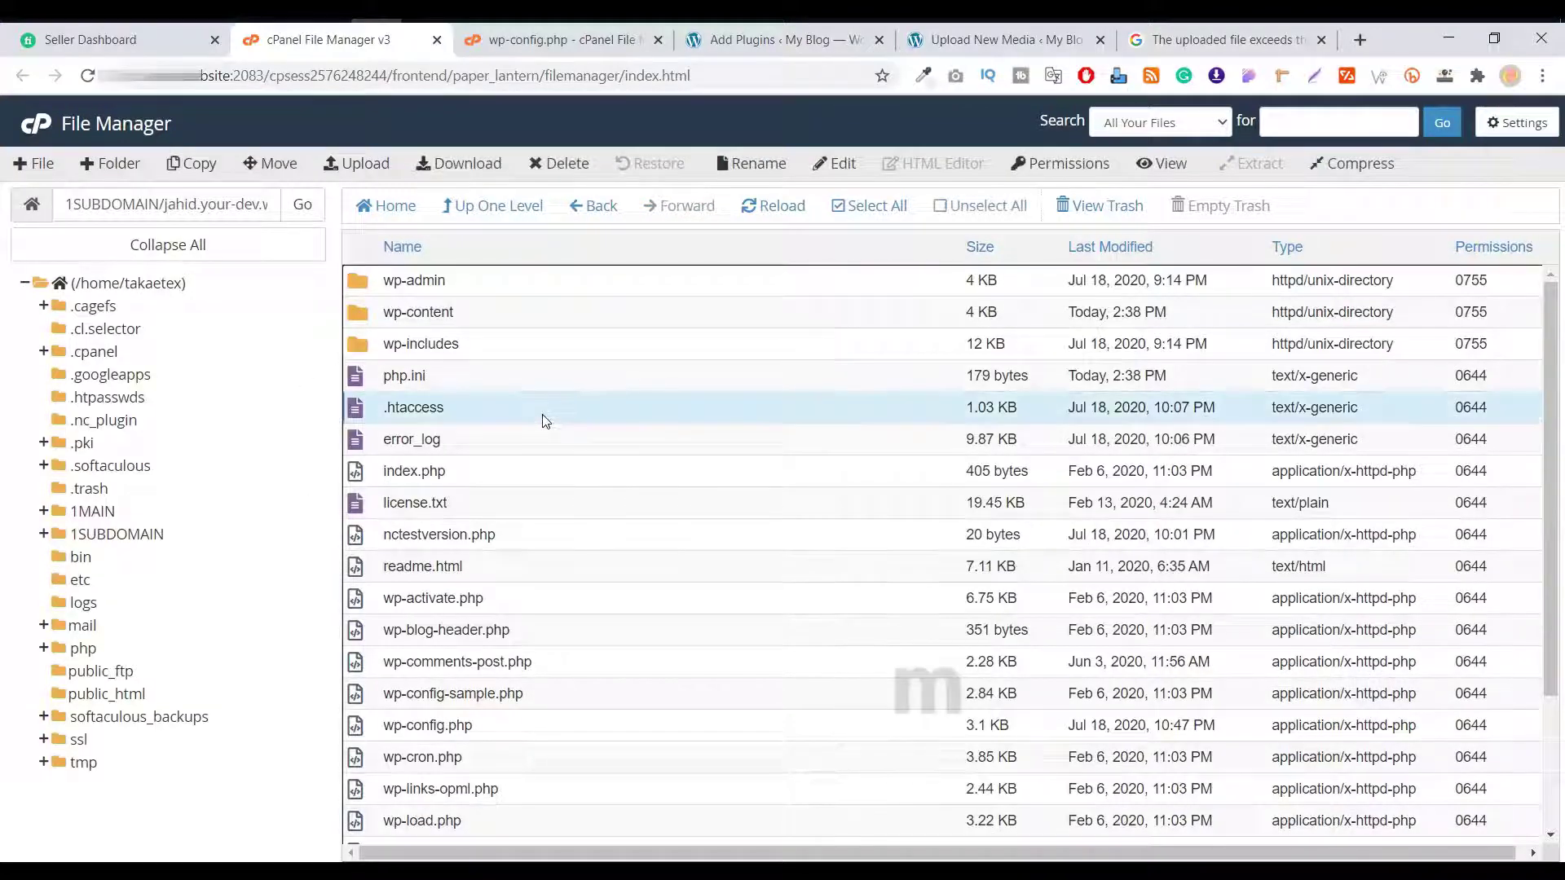
left_click(835, 162)
left_click(965, 636)
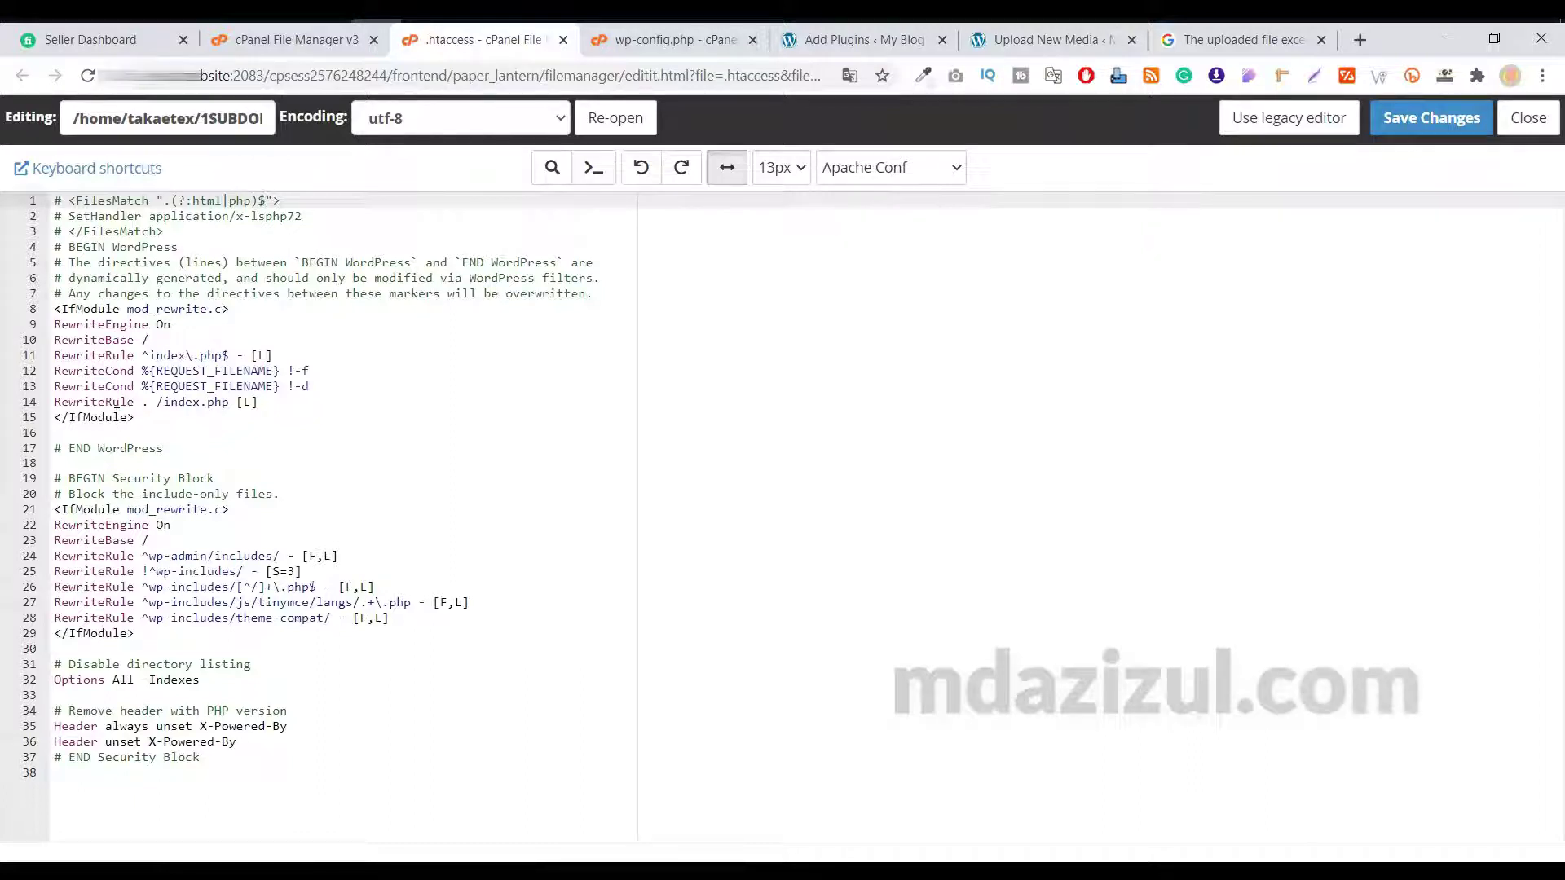
Paste the five php_value limit lines at the top of .htaccess and save
key("Return")
key("Return")
key("Return")
left_click(112, 200)
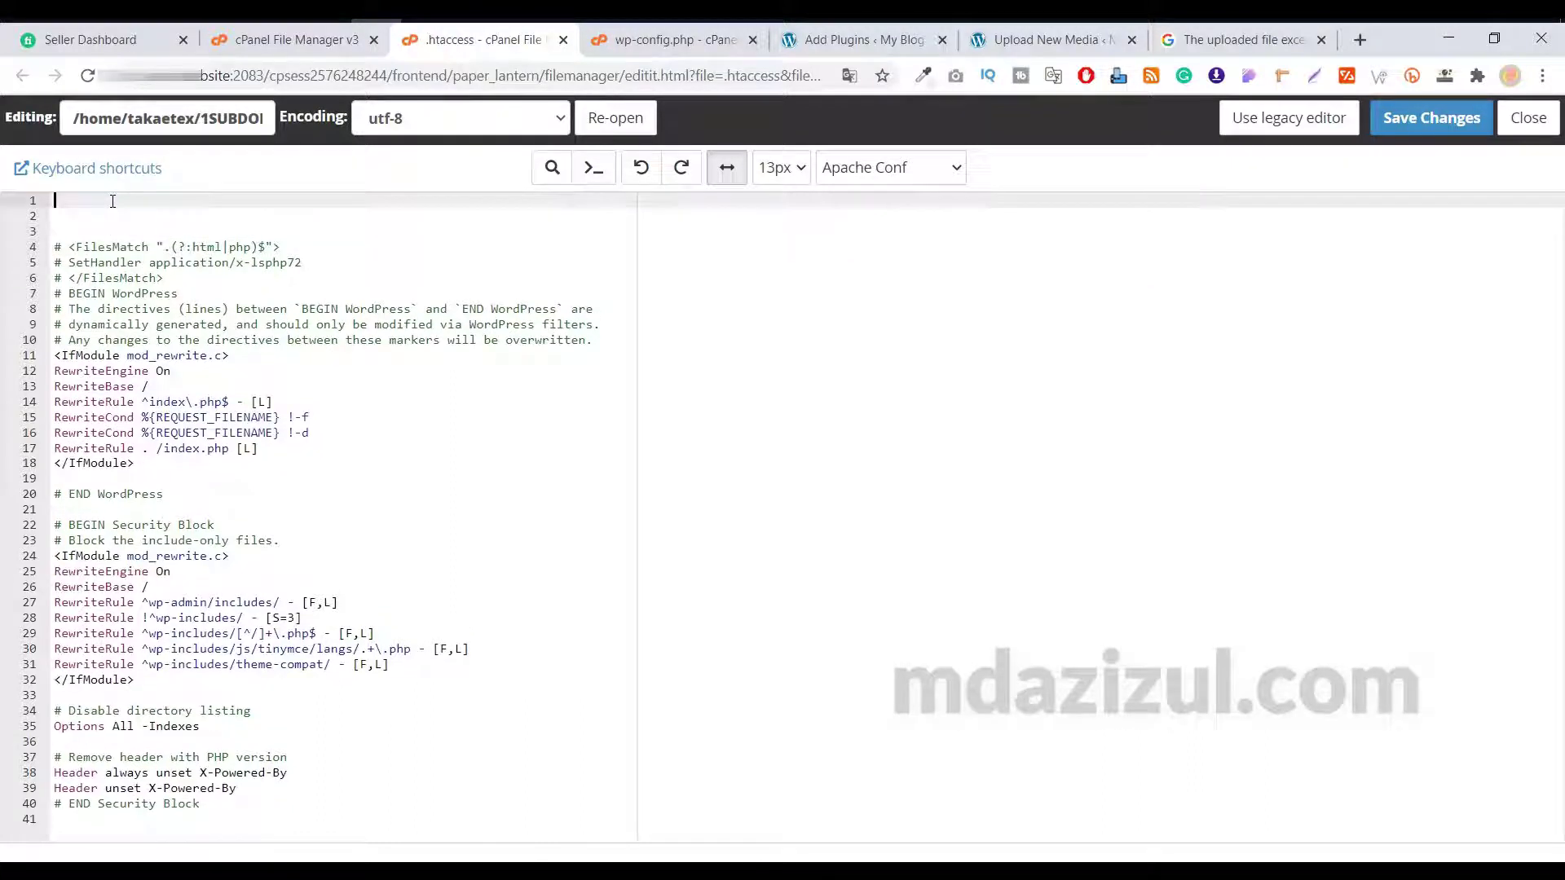
key("ctrl+v")
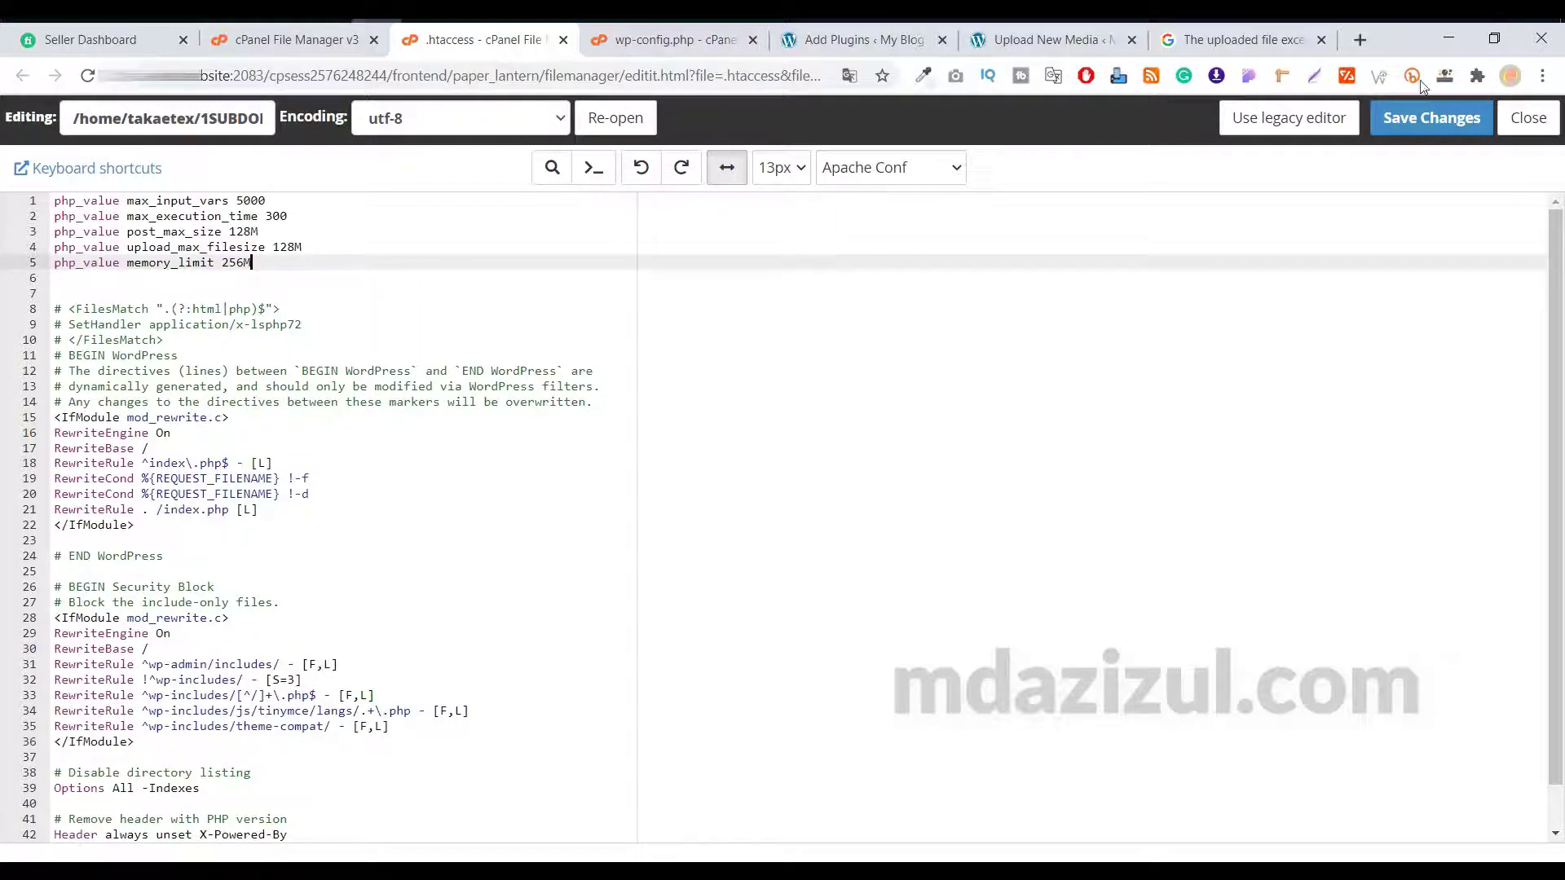
left_click(1430, 118)
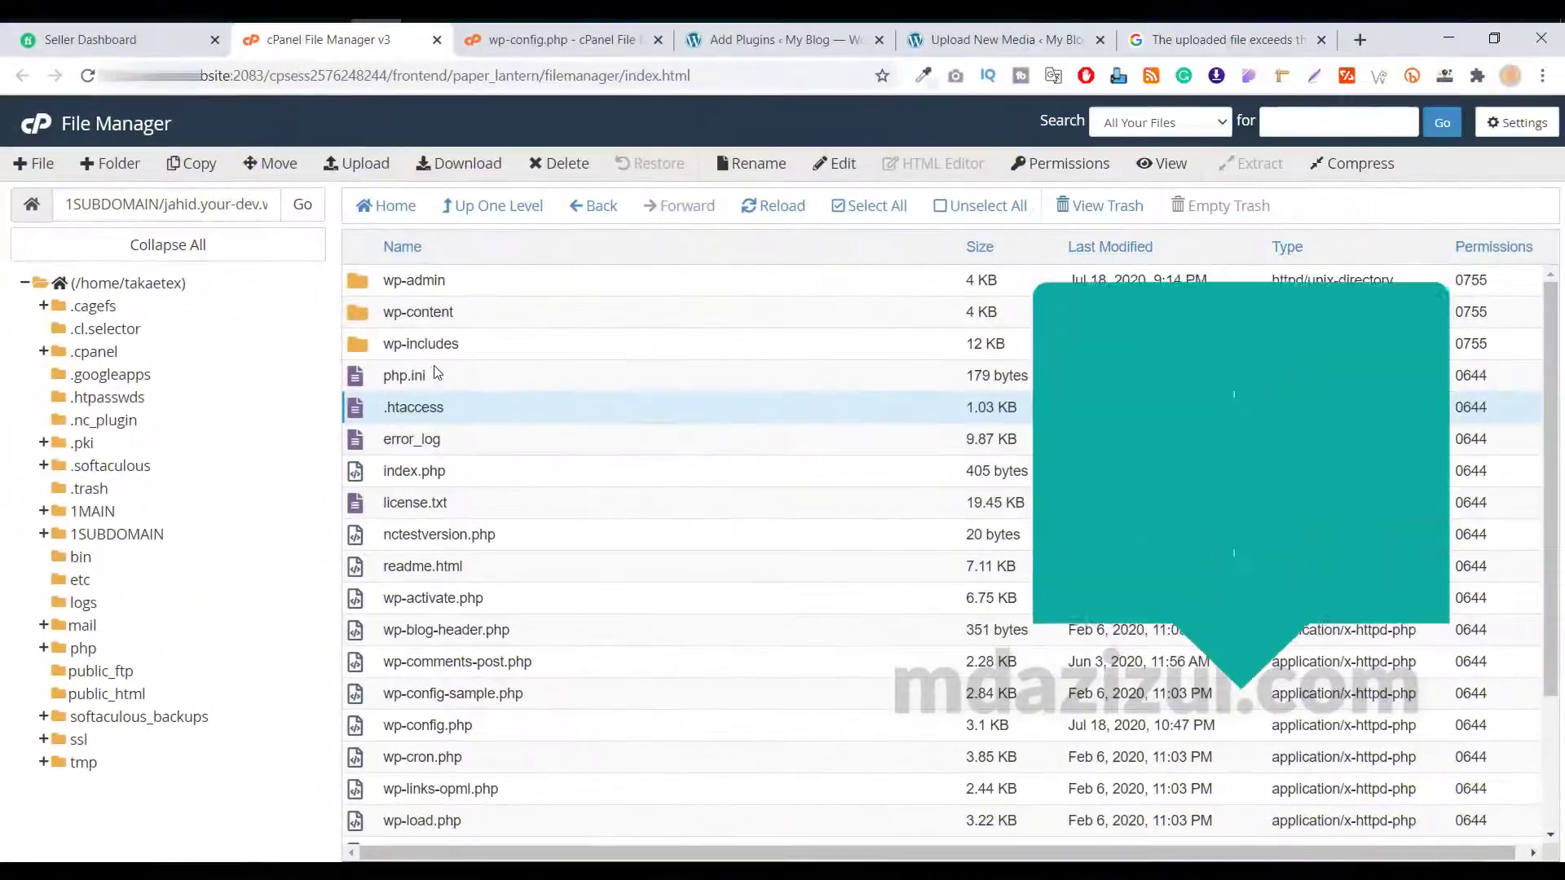
scroll(587, 557, "down", 3)
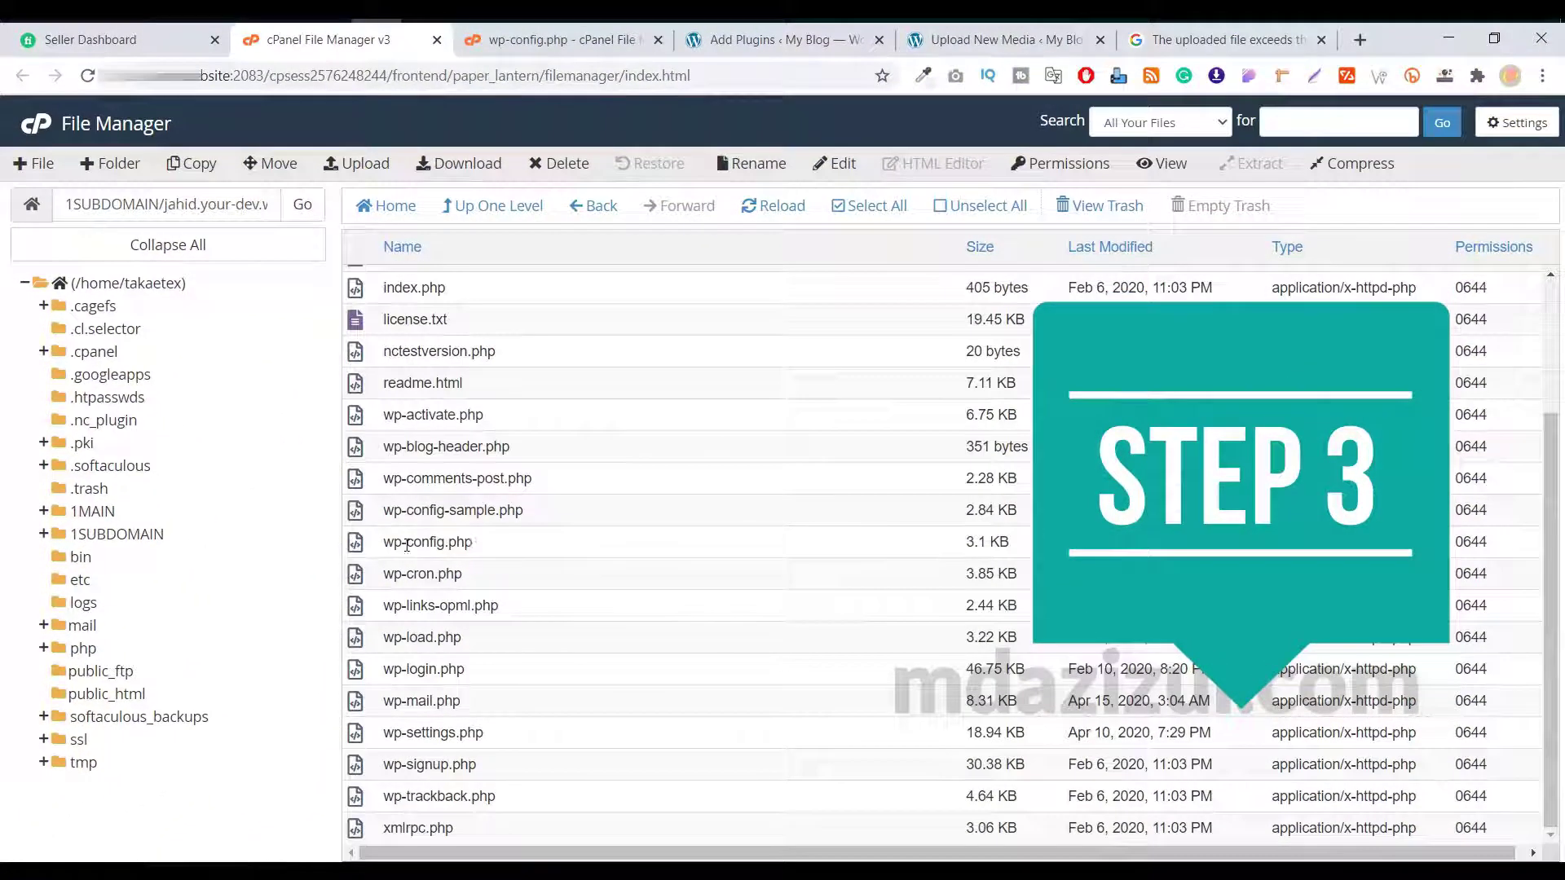
Bring up wp-config.php in the editor and copy the WP_MEMORY_LIMIT 128M define line from the chat
left_click(502, 544)
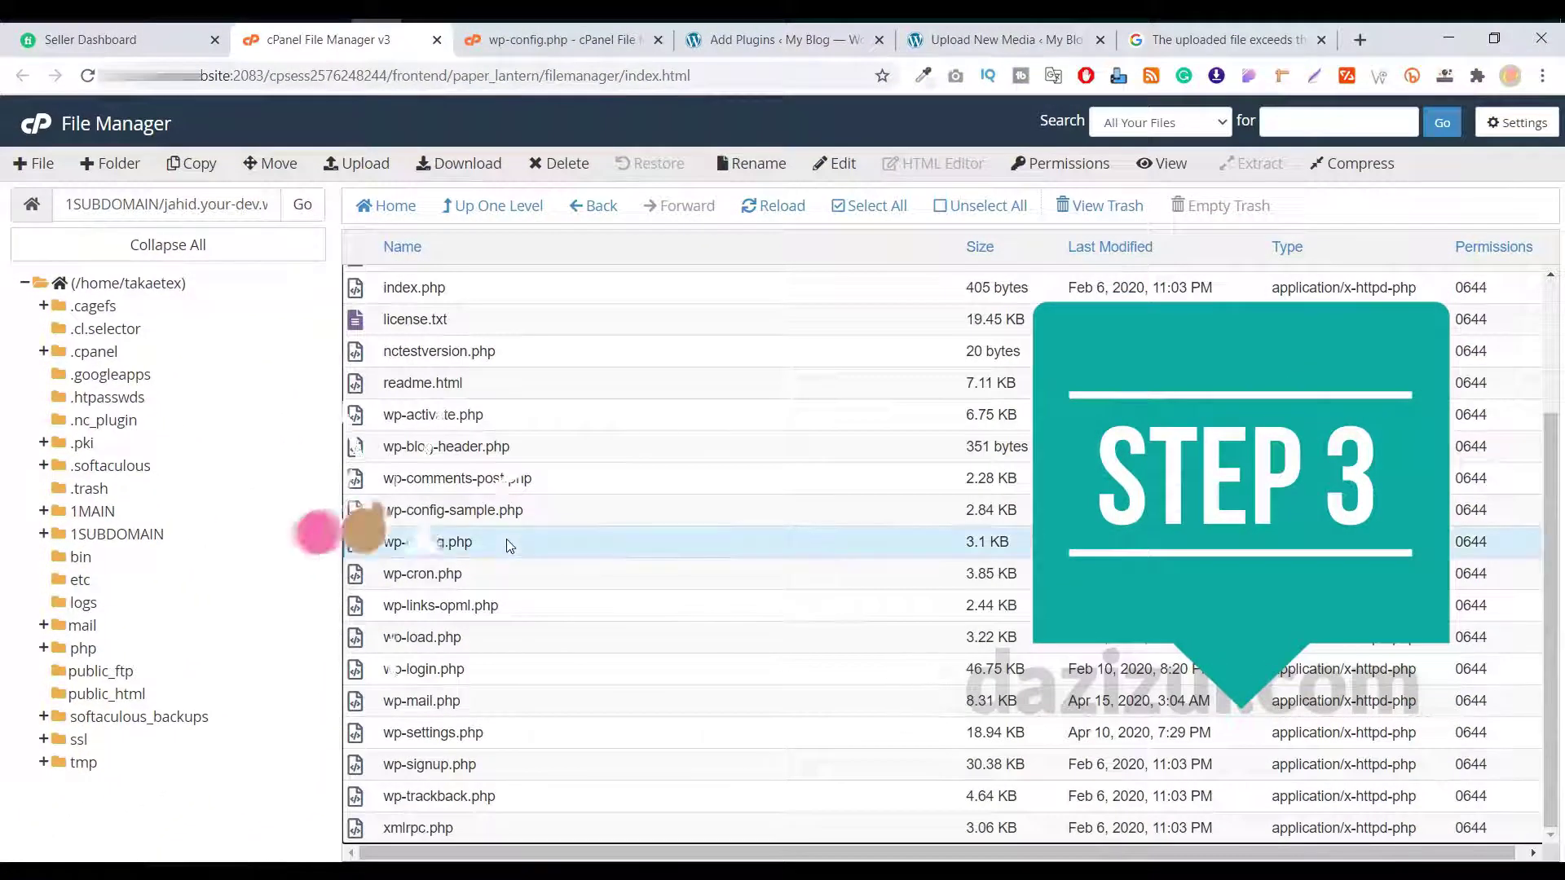
left_click(843, 163)
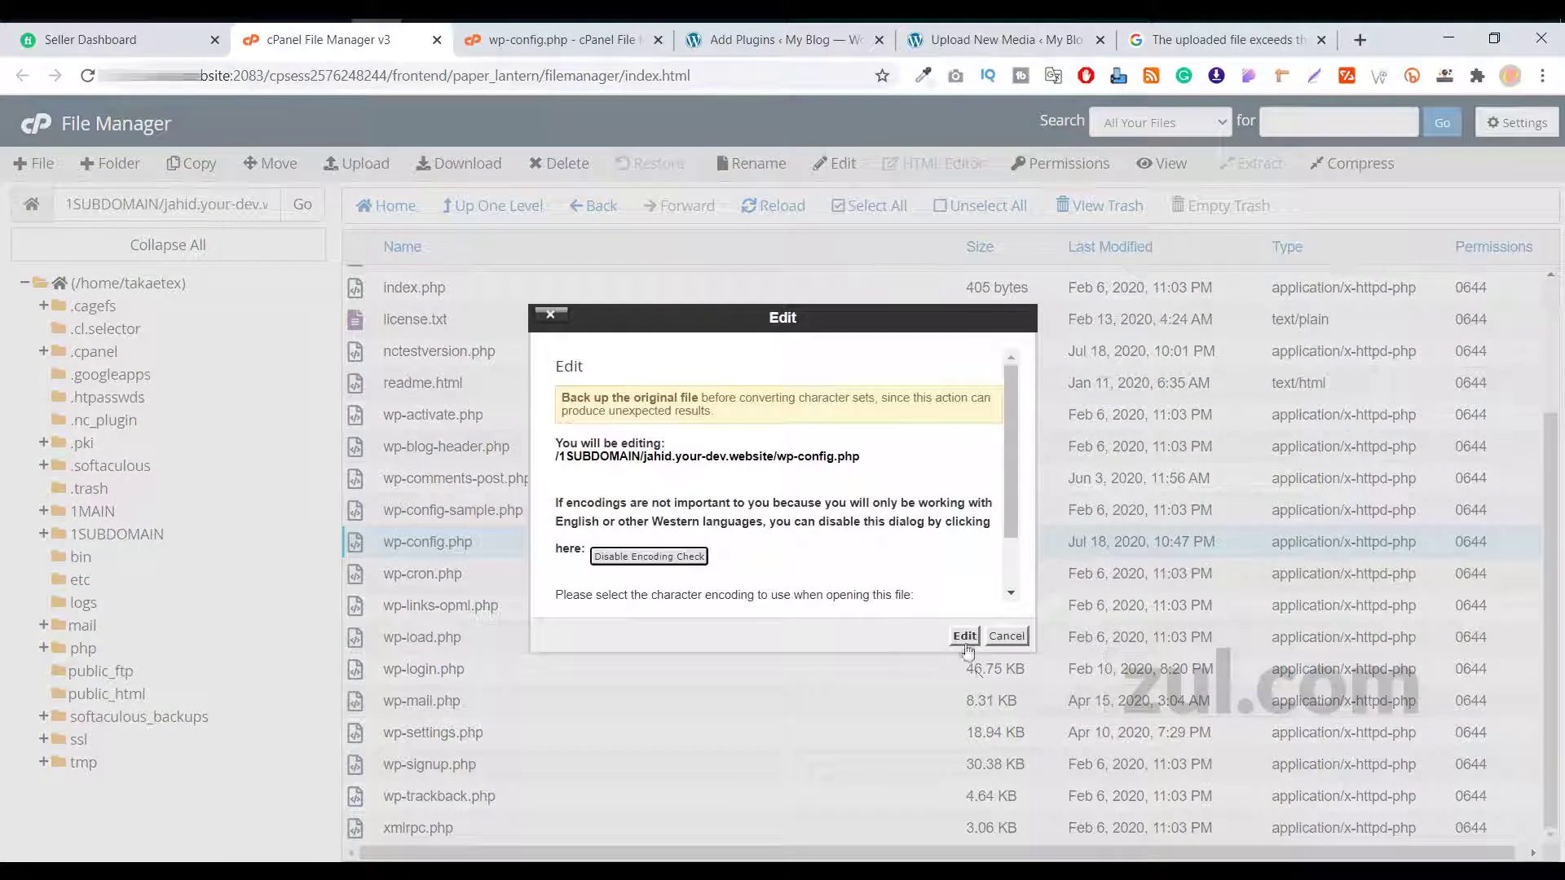
left_click(965, 636)
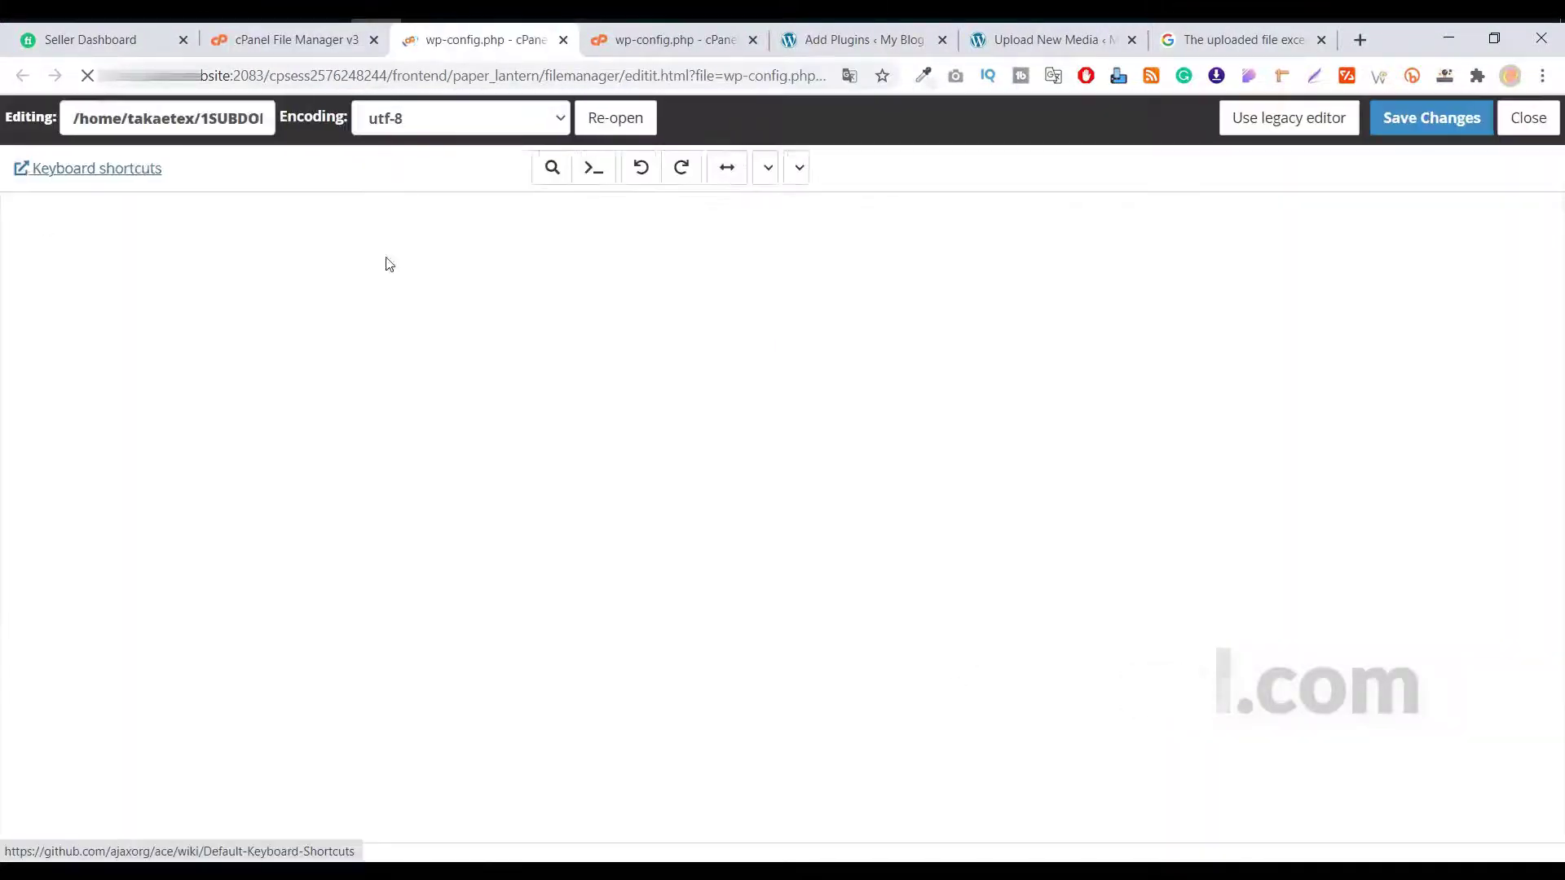
key("alt+Tab")
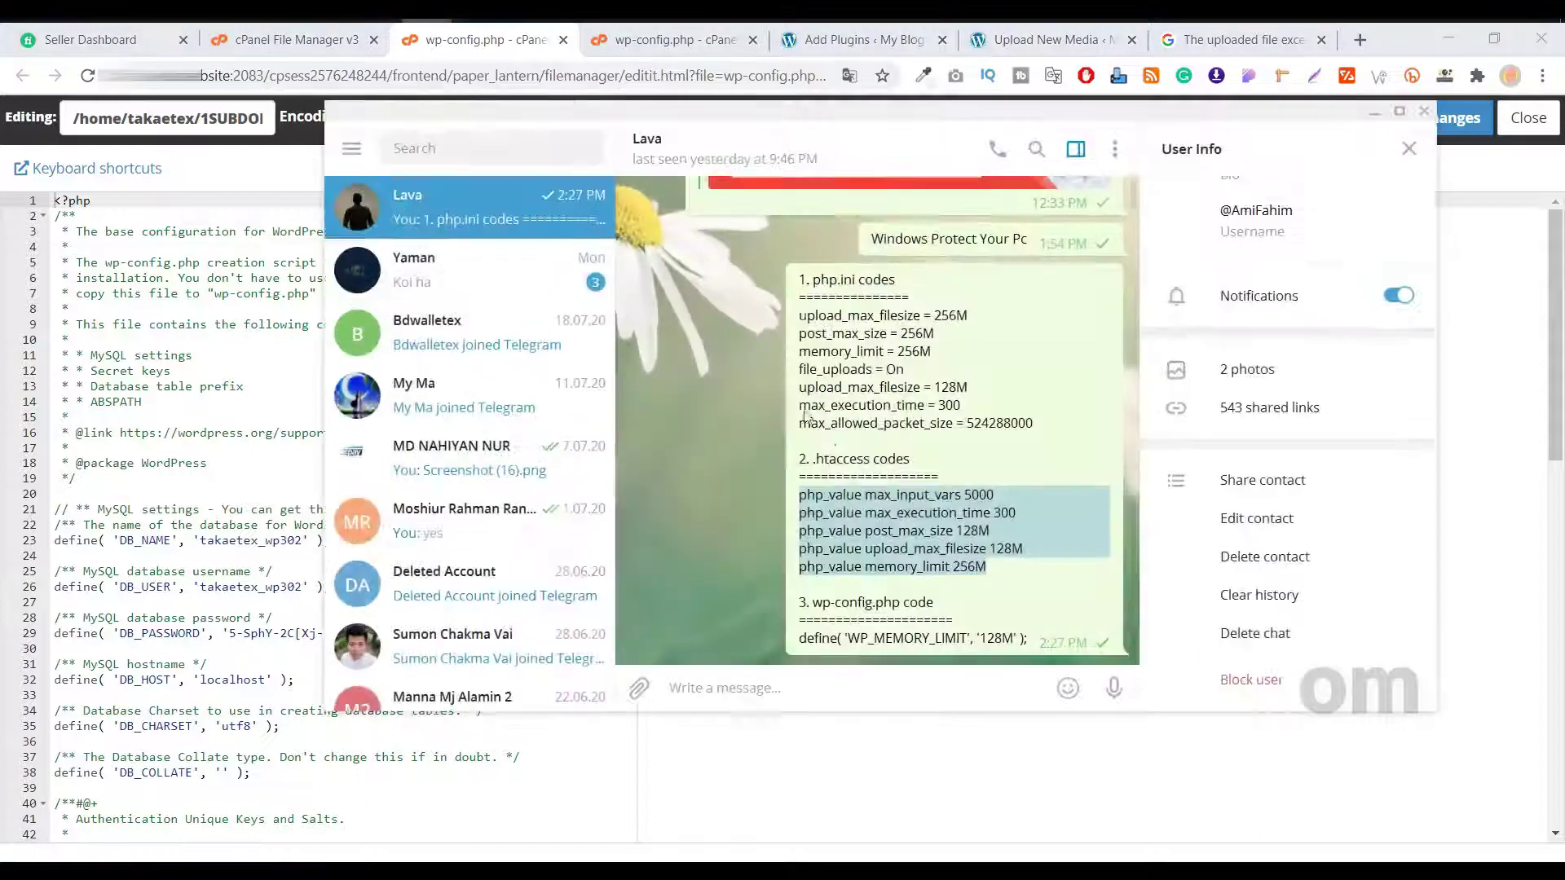
triple_click(975, 638)
right_click(974, 639)
left_click(1053, 657)
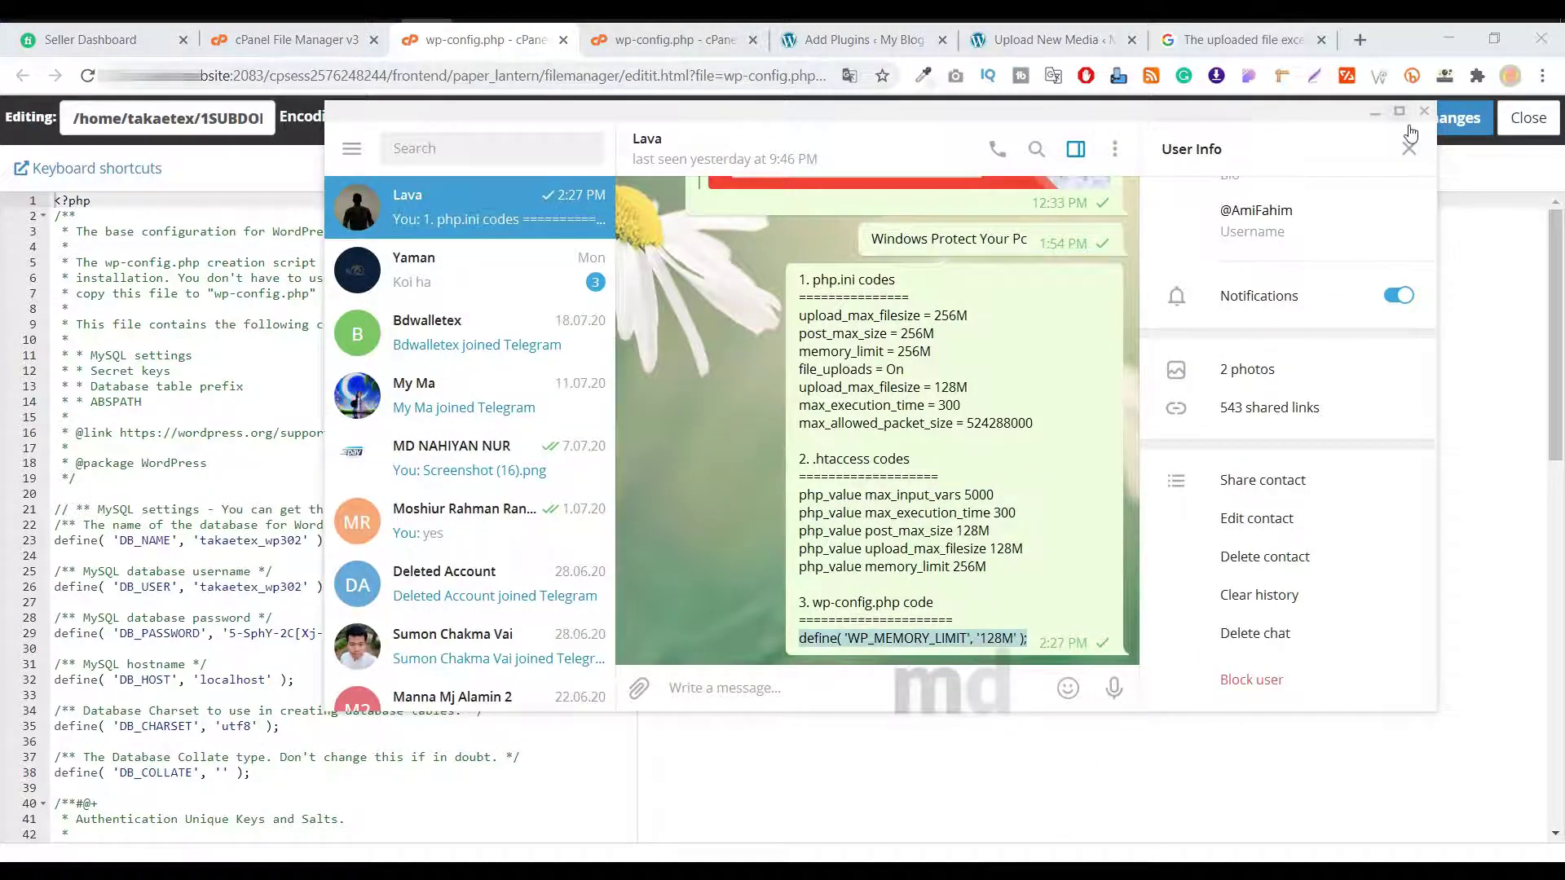
left_click(1374, 116)
scroll(472, 467, "down", 15)
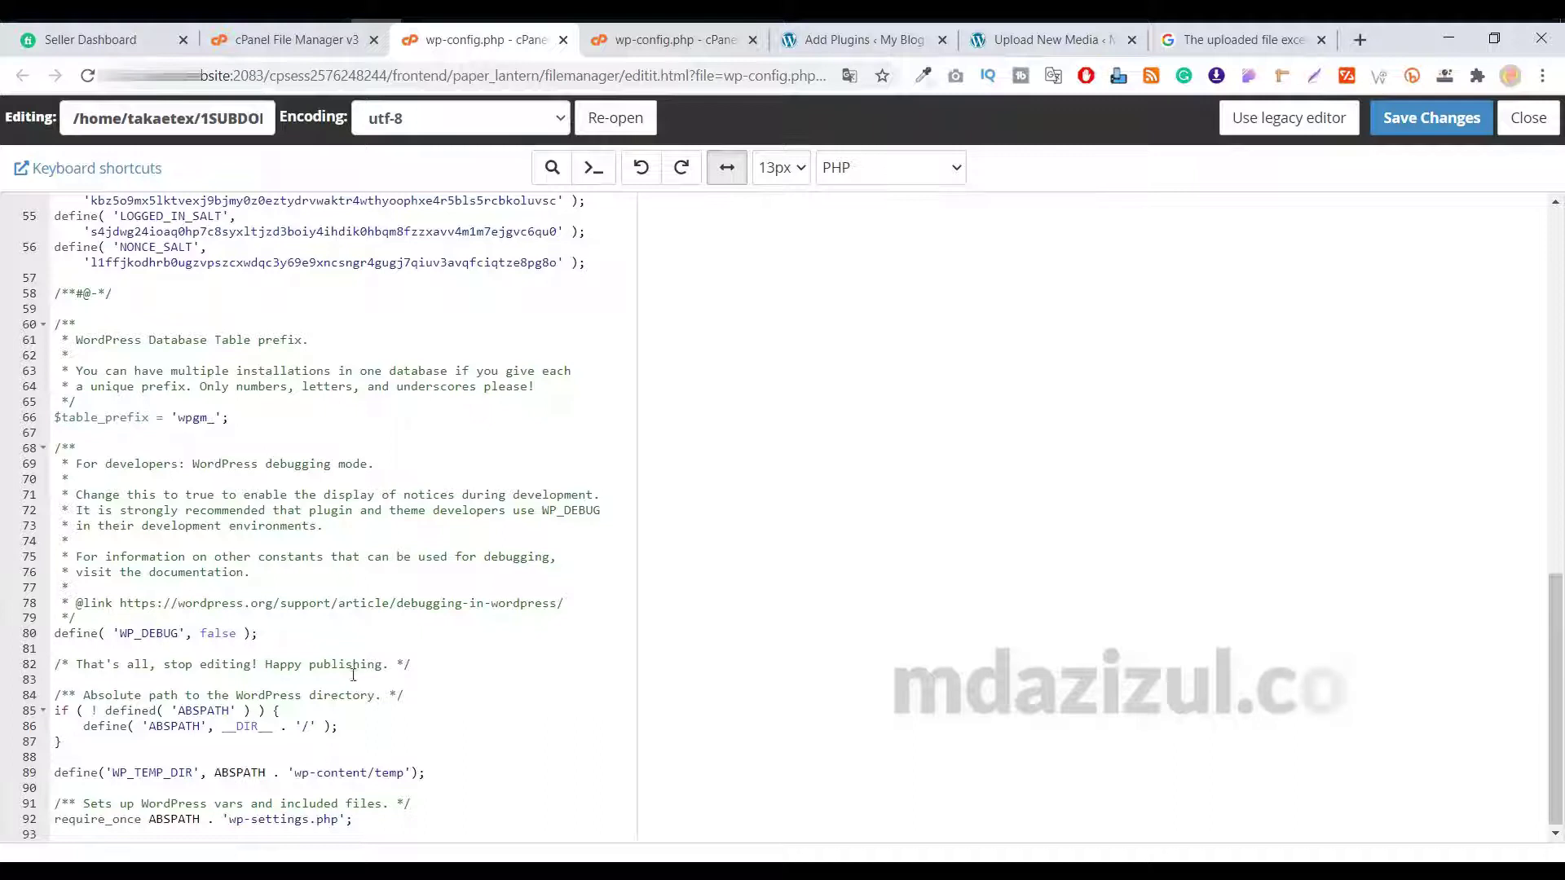
Add the define line after line 82 of wp-config.php, save, and close the editor tab
left_click(441, 666)
key("Return")
key("Return")
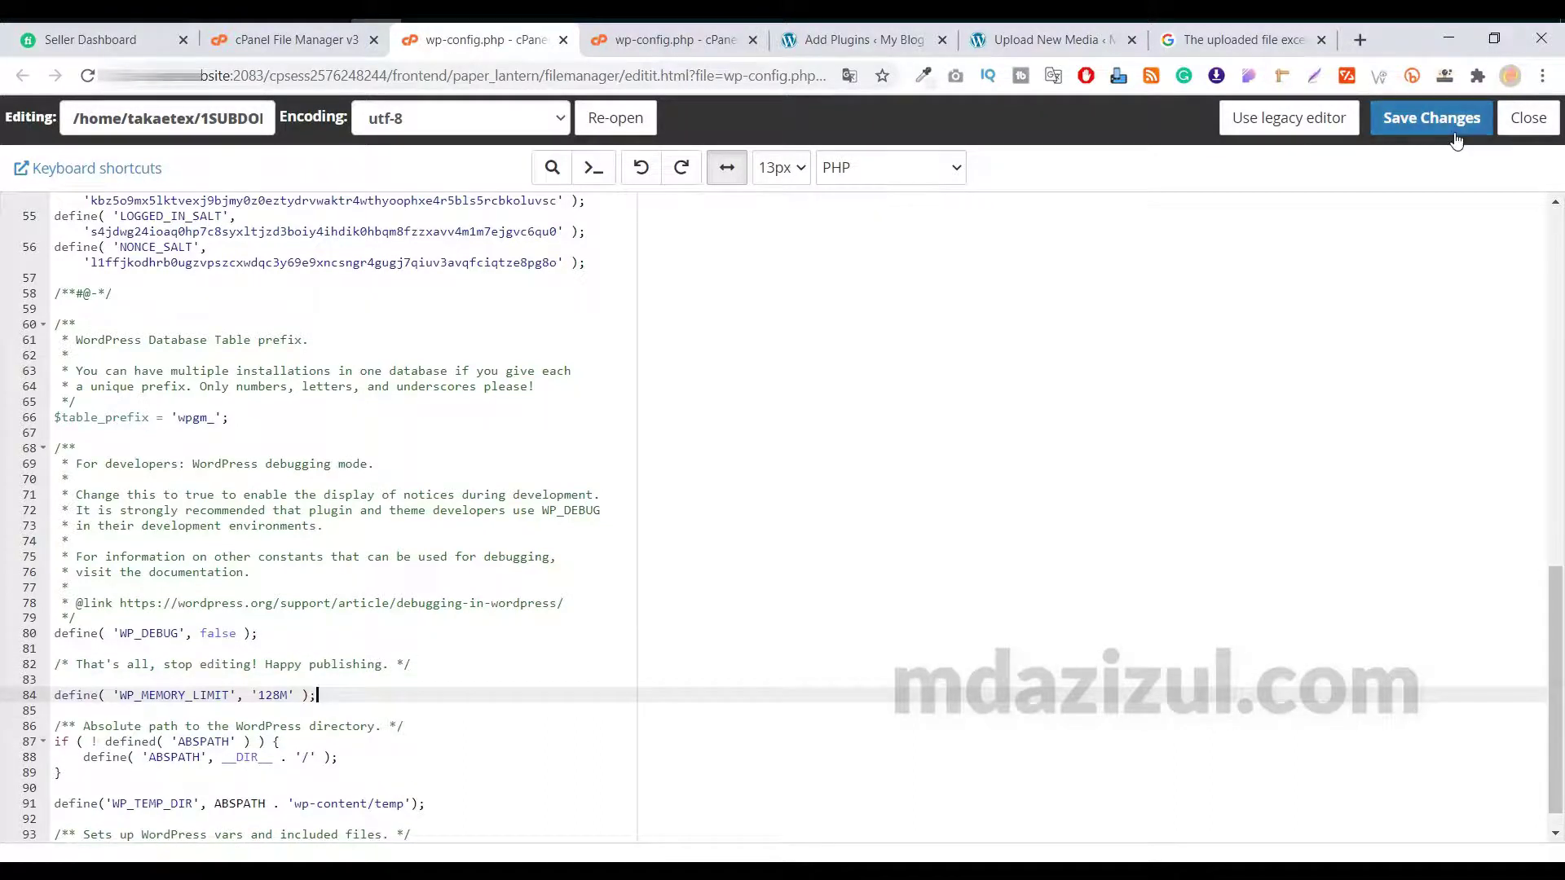
left_click(1431, 117)
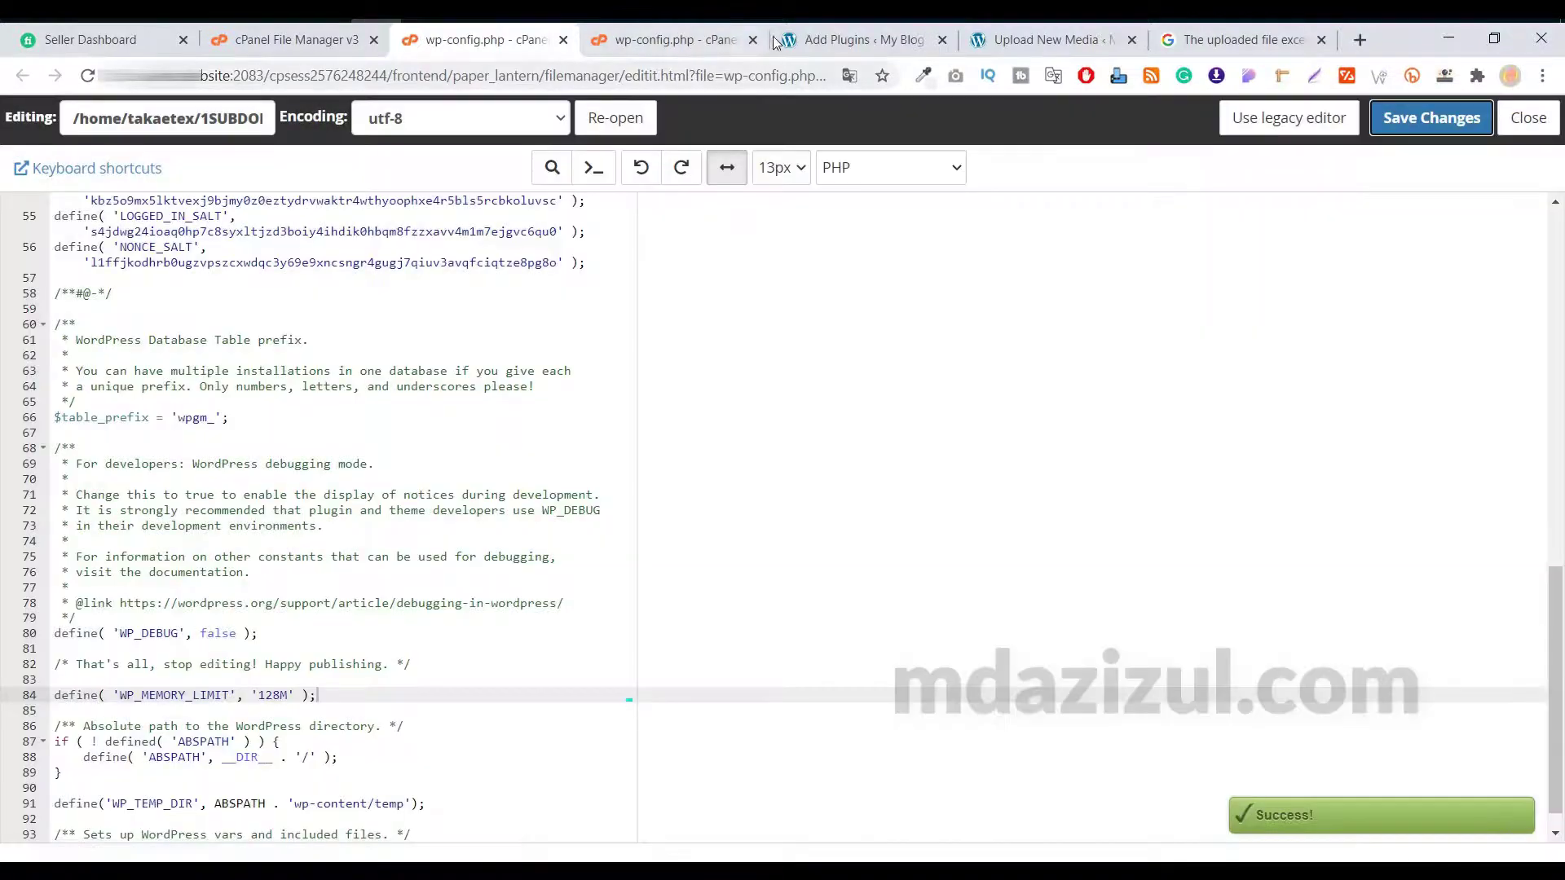
left_click(754, 40)
left_click(684, 40)
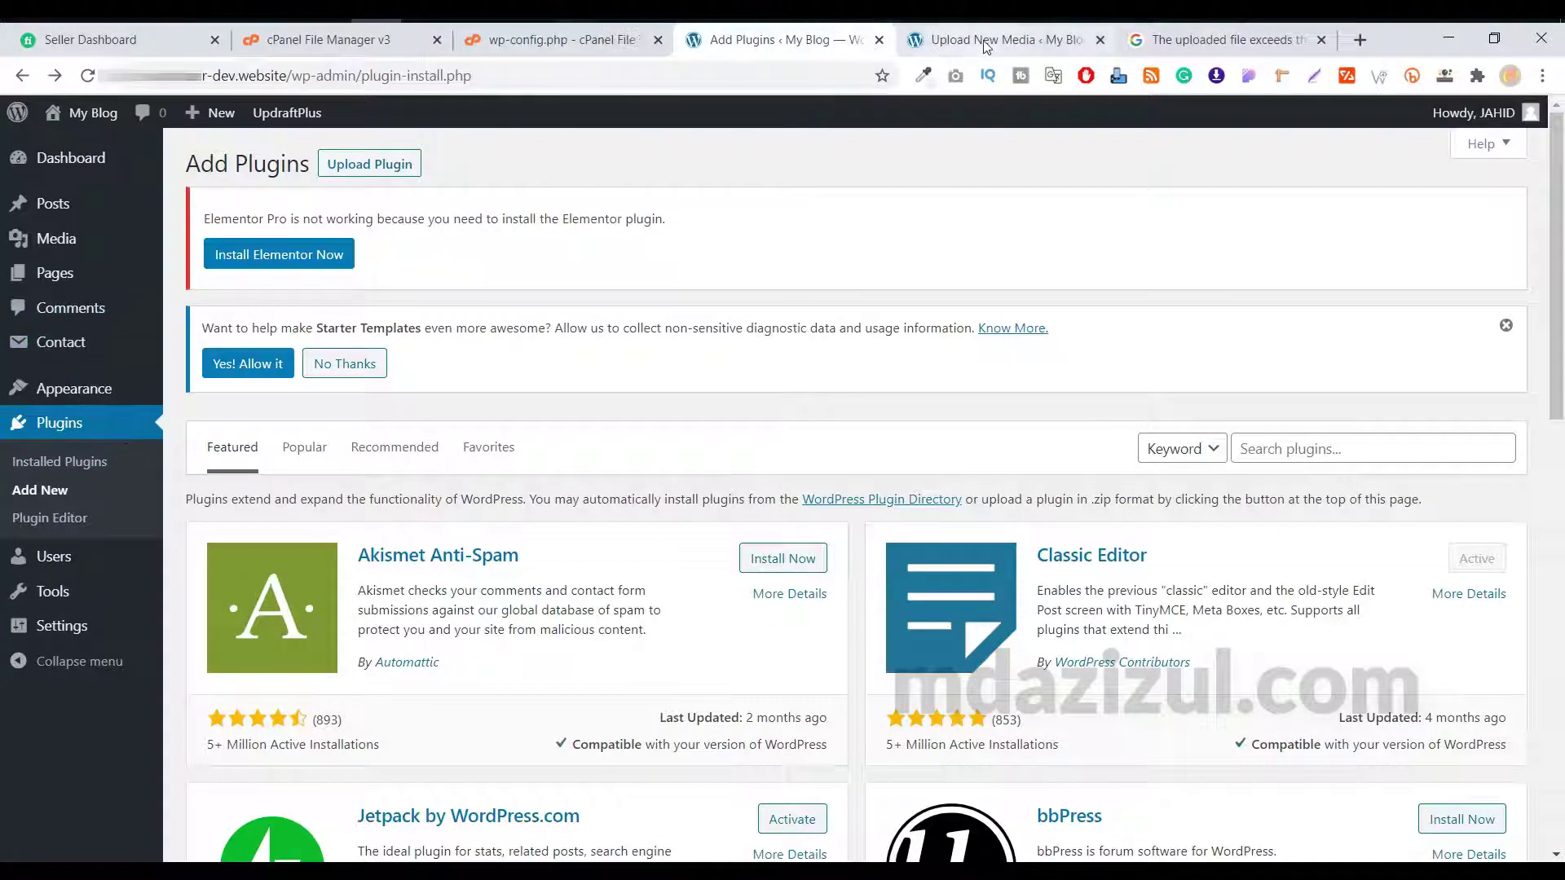
Reload Upload New Media and confirm the maximum upload file size now reads 128 MB
left_click(992, 41)
left_click(88, 75)
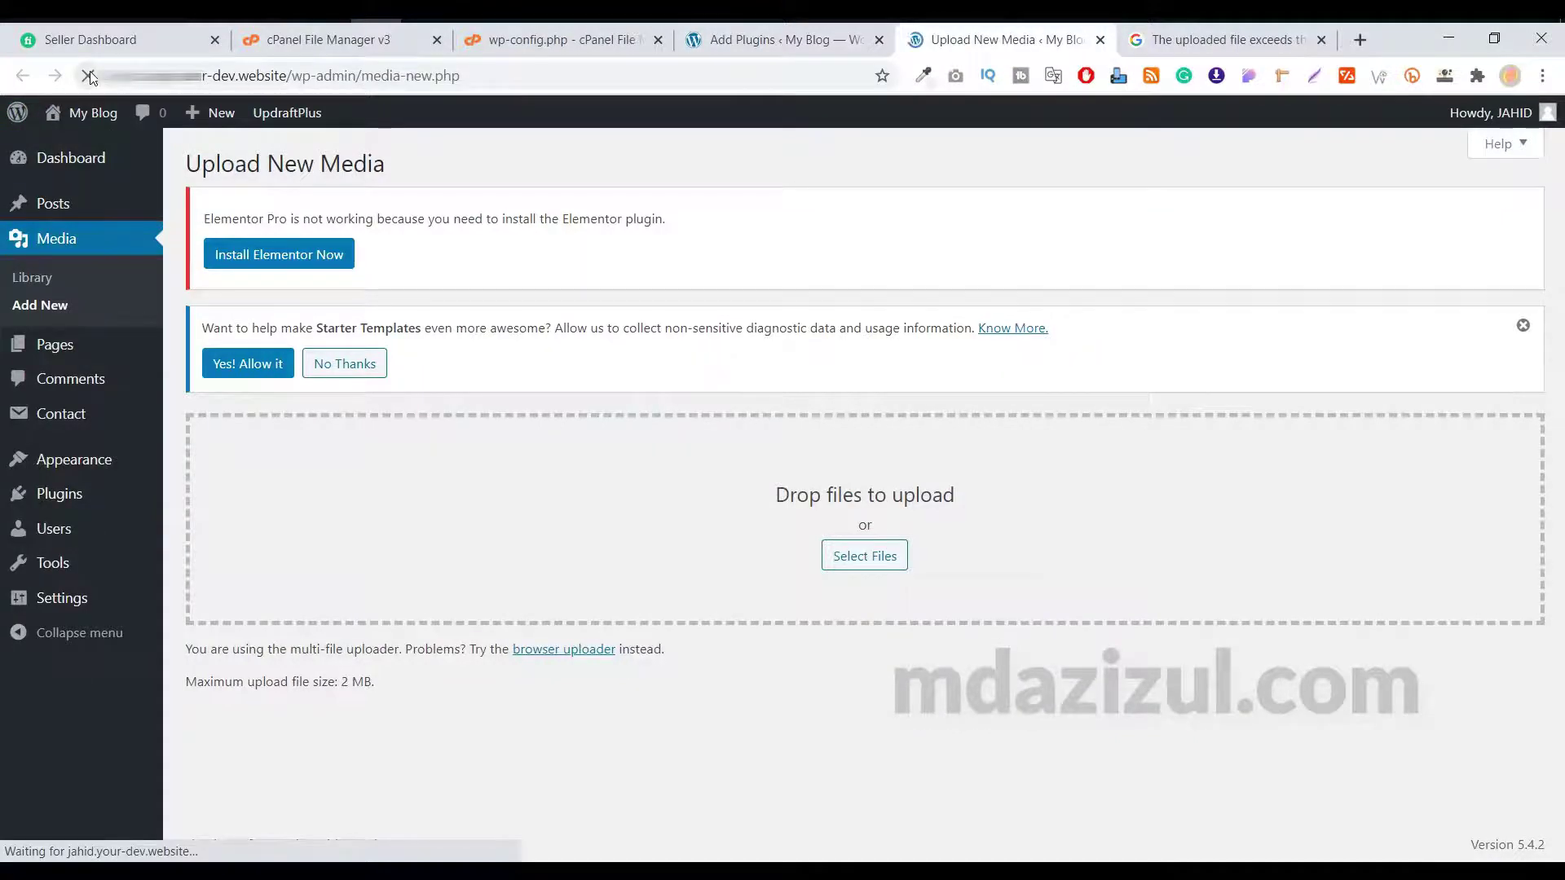
left_click_drag(264, 681, 407, 690)
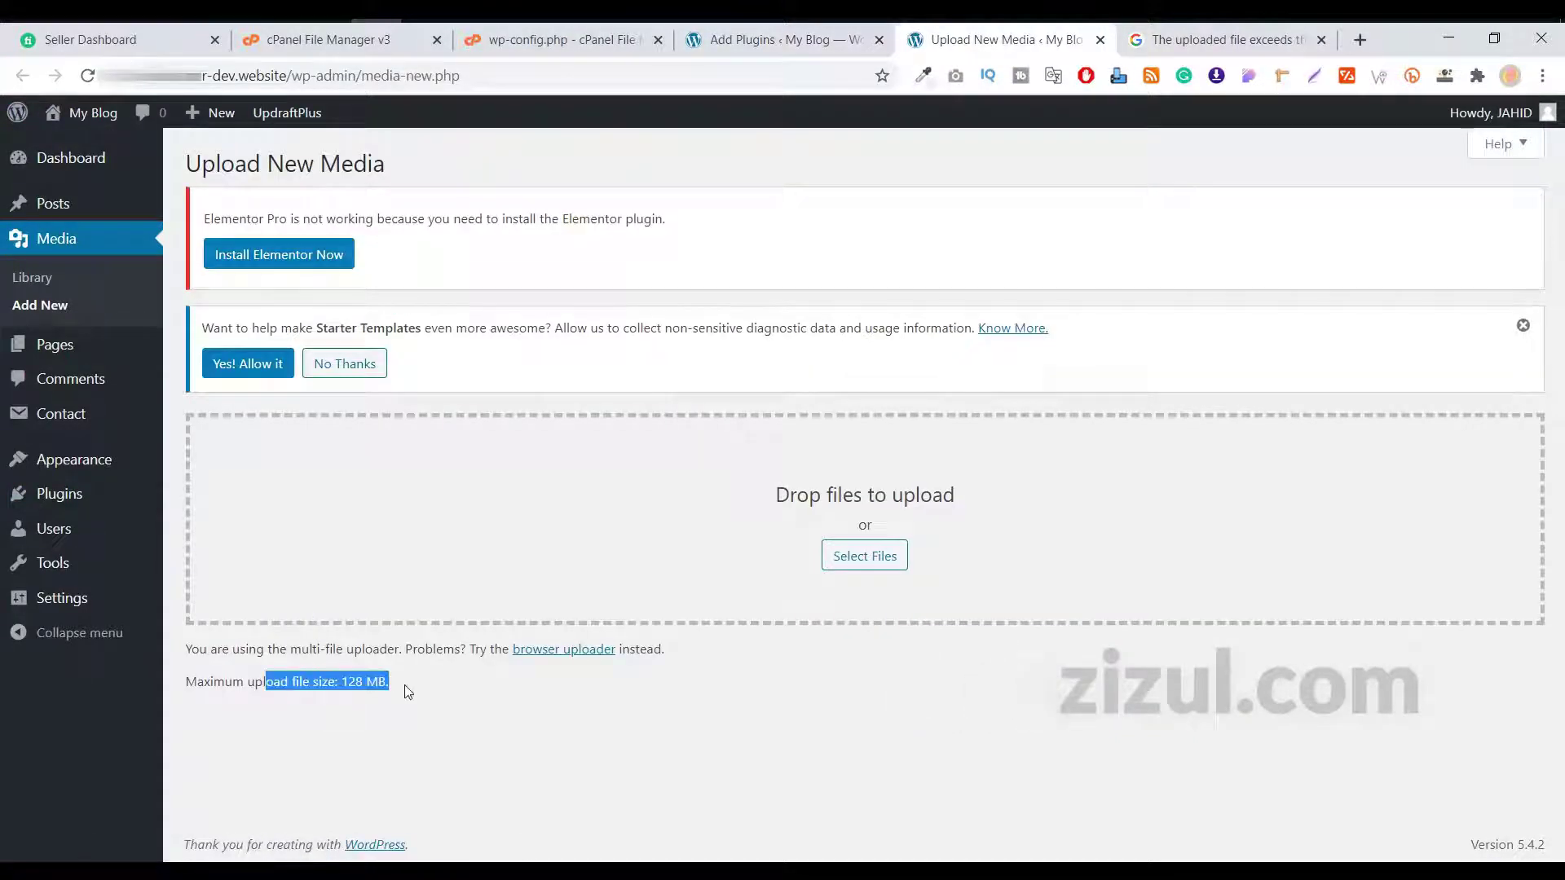
left_click(376, 683)
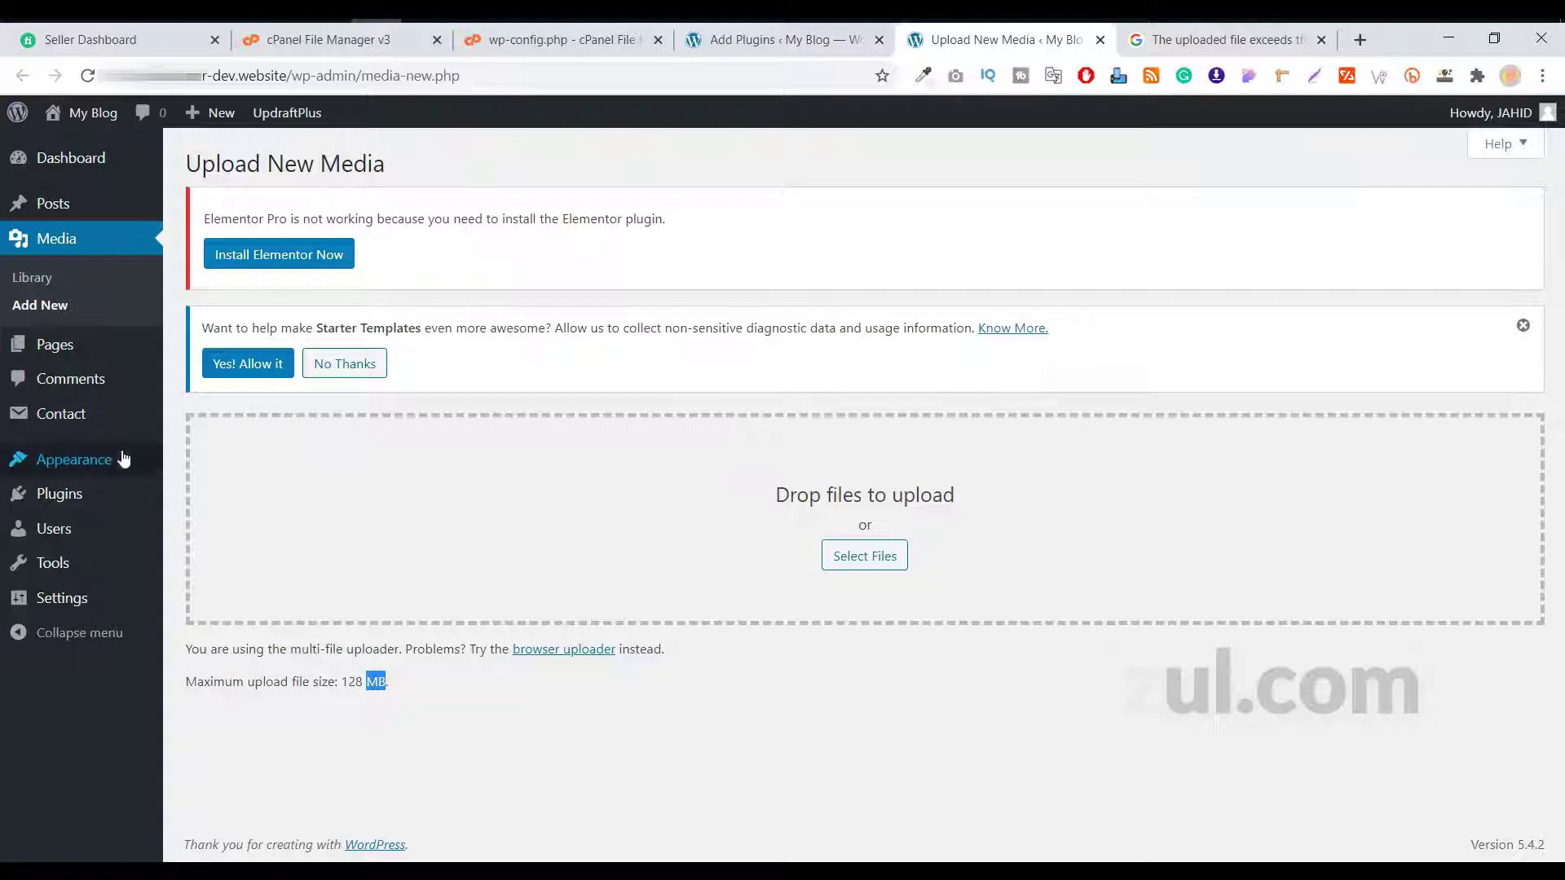
mouse_move(60, 494)
left_click(208, 526)
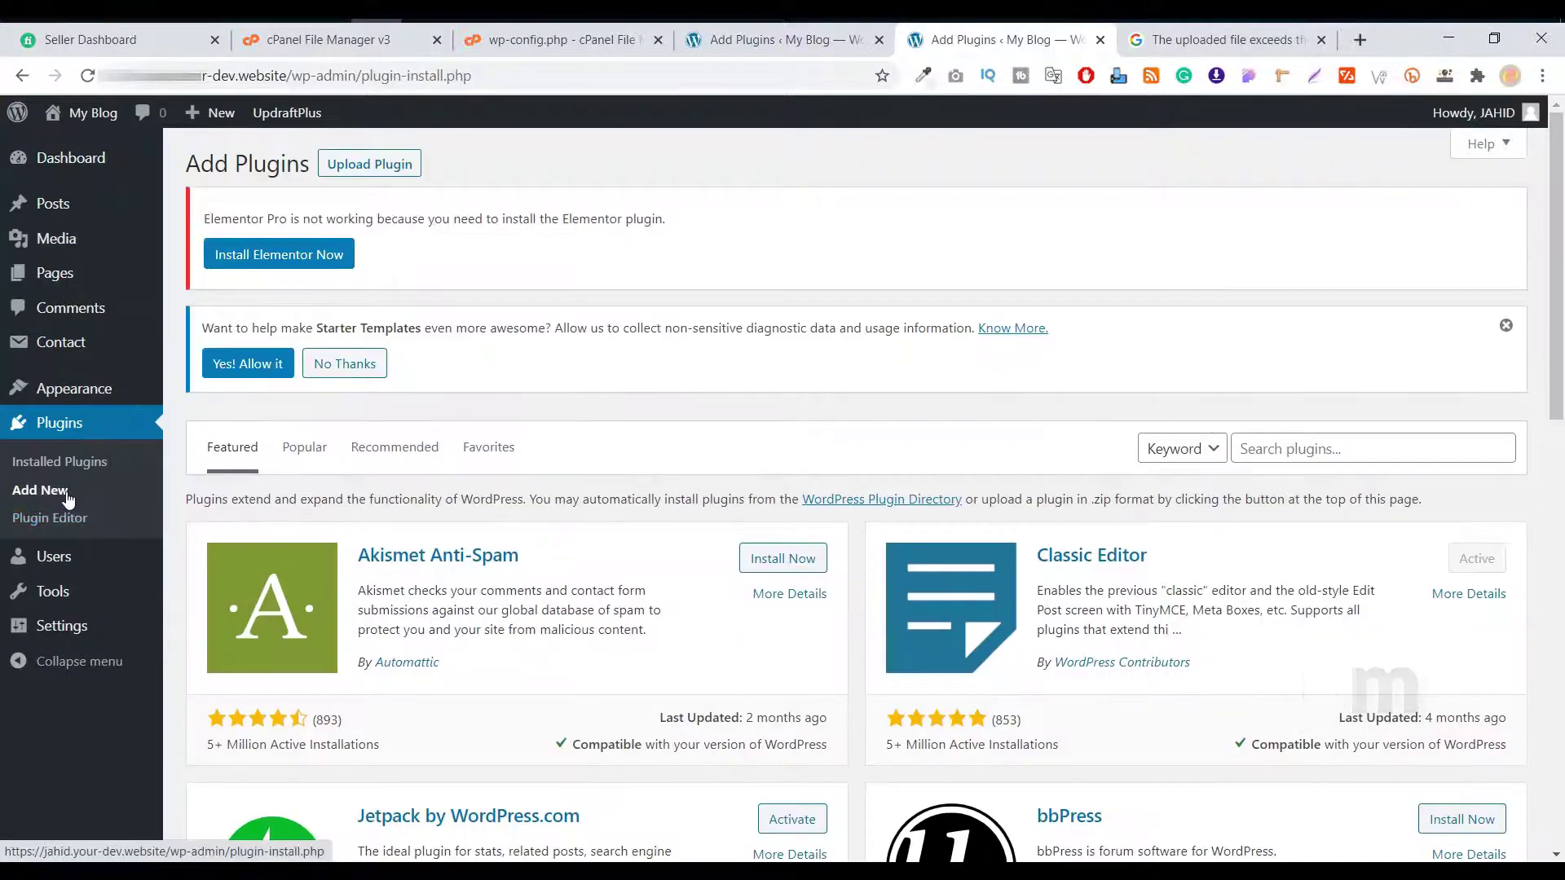
Upload wordfence.7.4.6.zip through Upload Plugin and install it
left_click(369, 163)
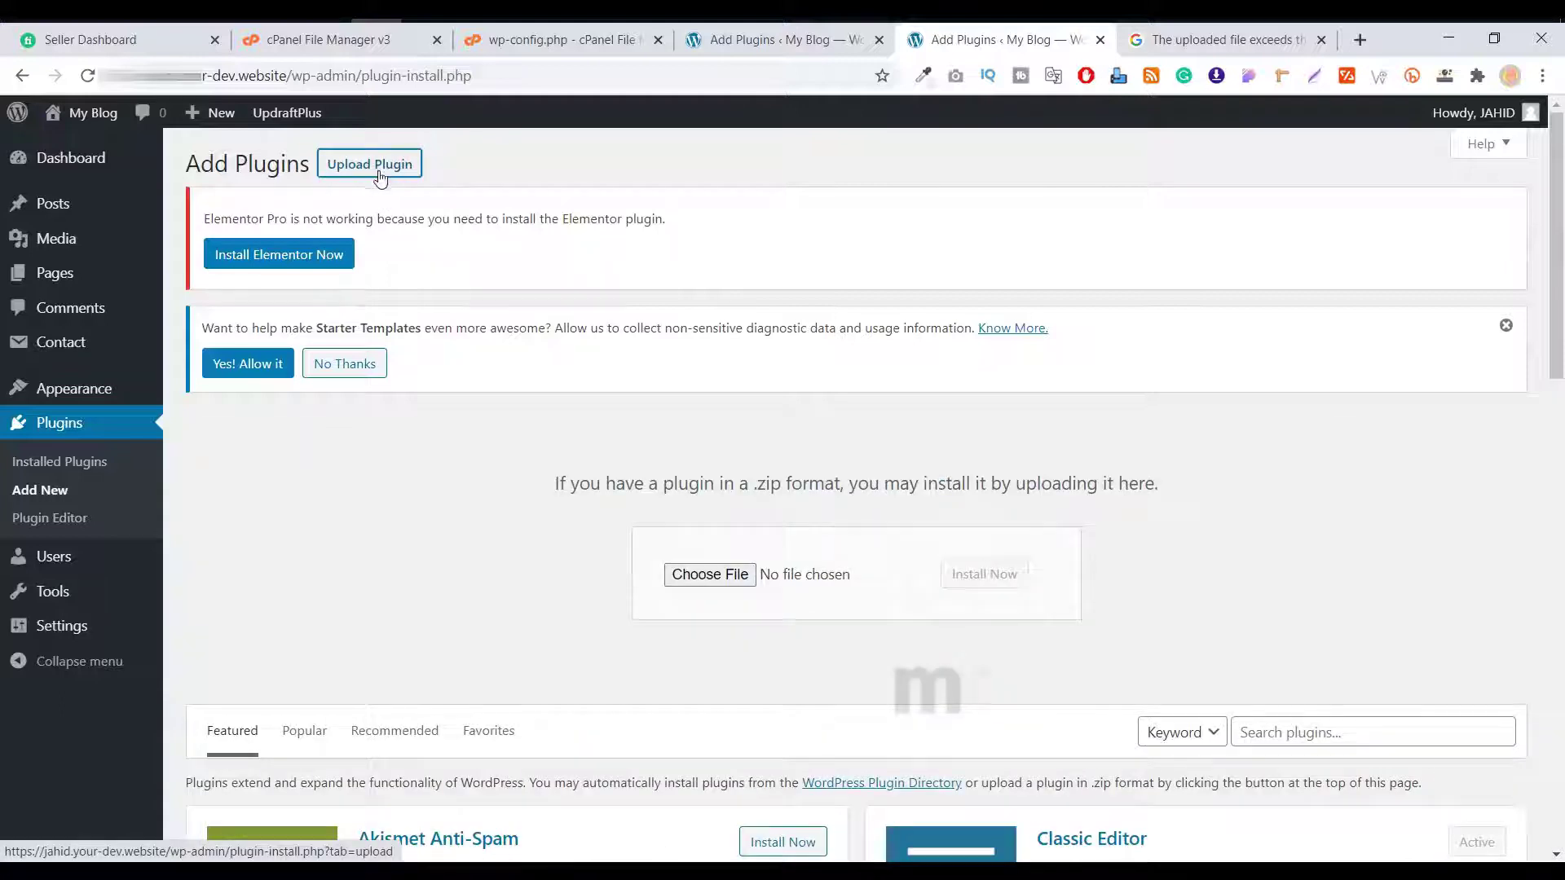
left_click(710, 573)
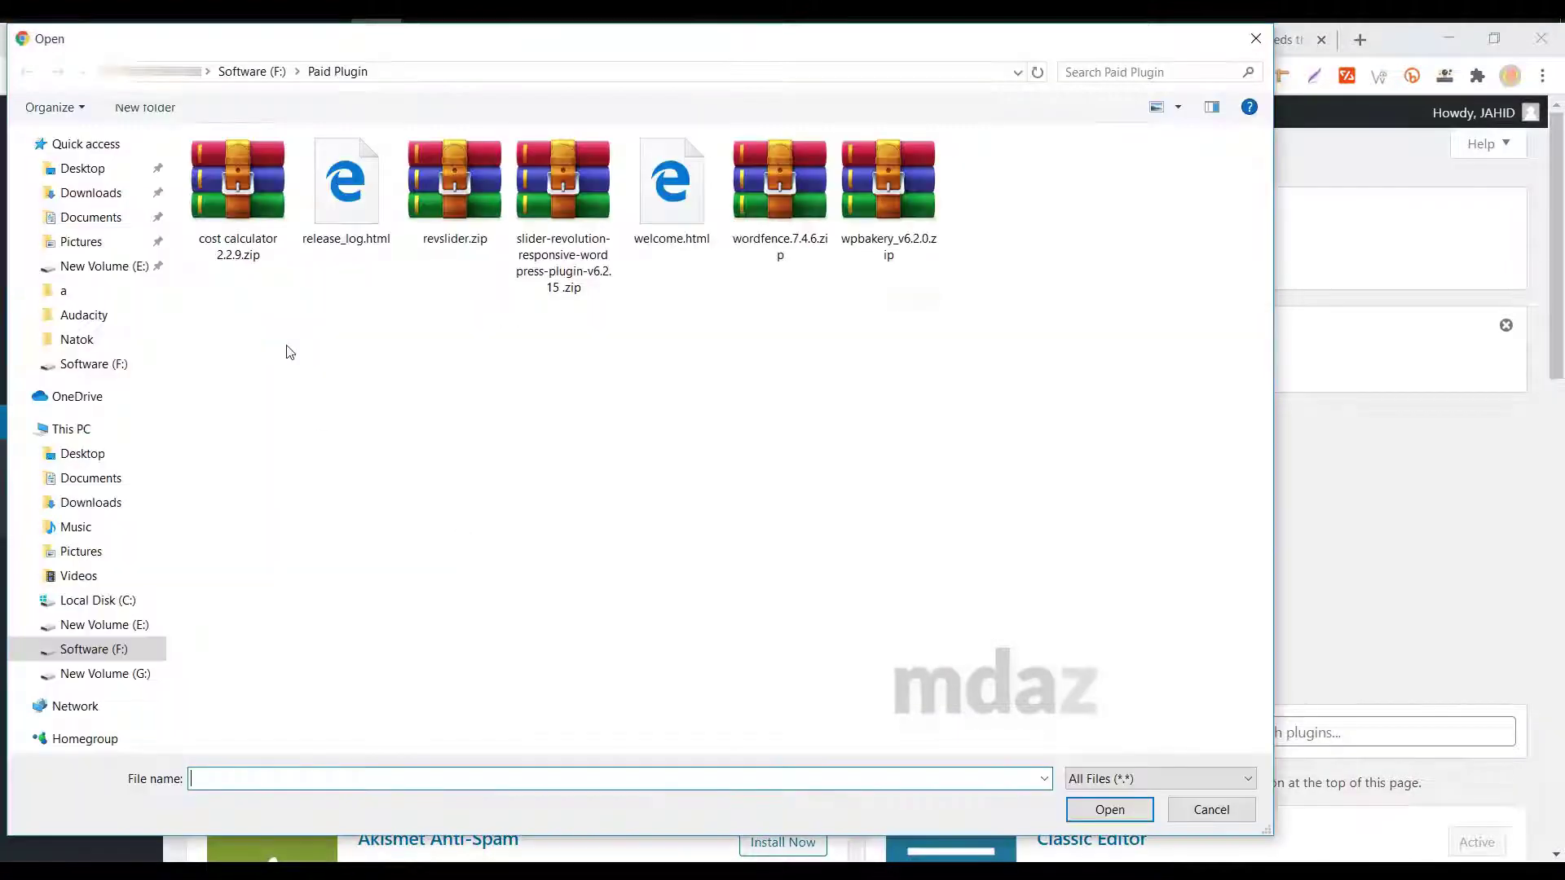
double_click(780, 196)
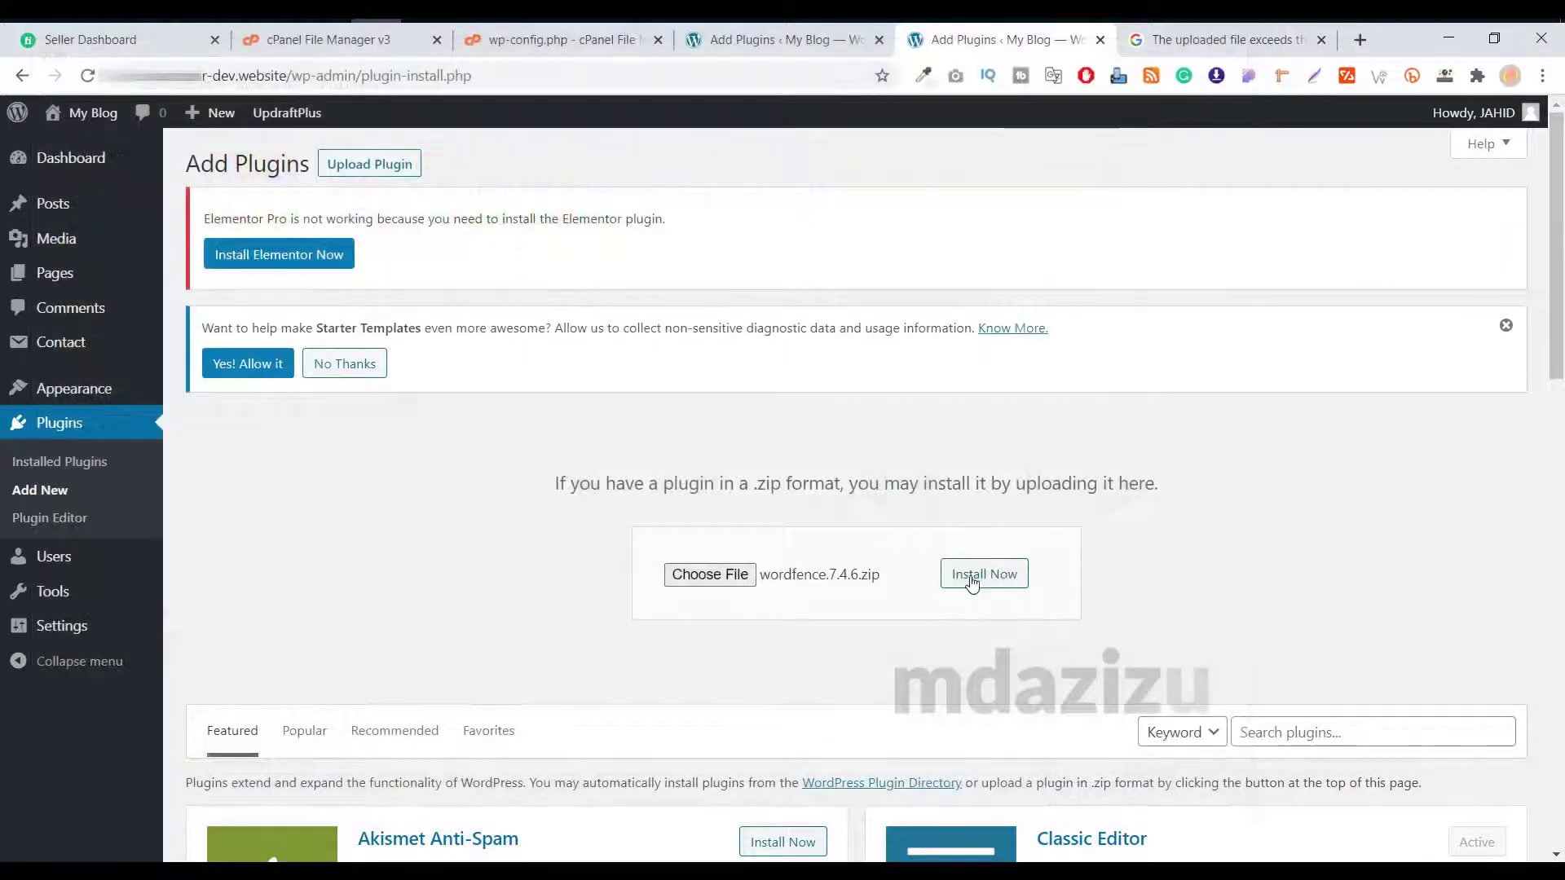
left_click(973, 584)
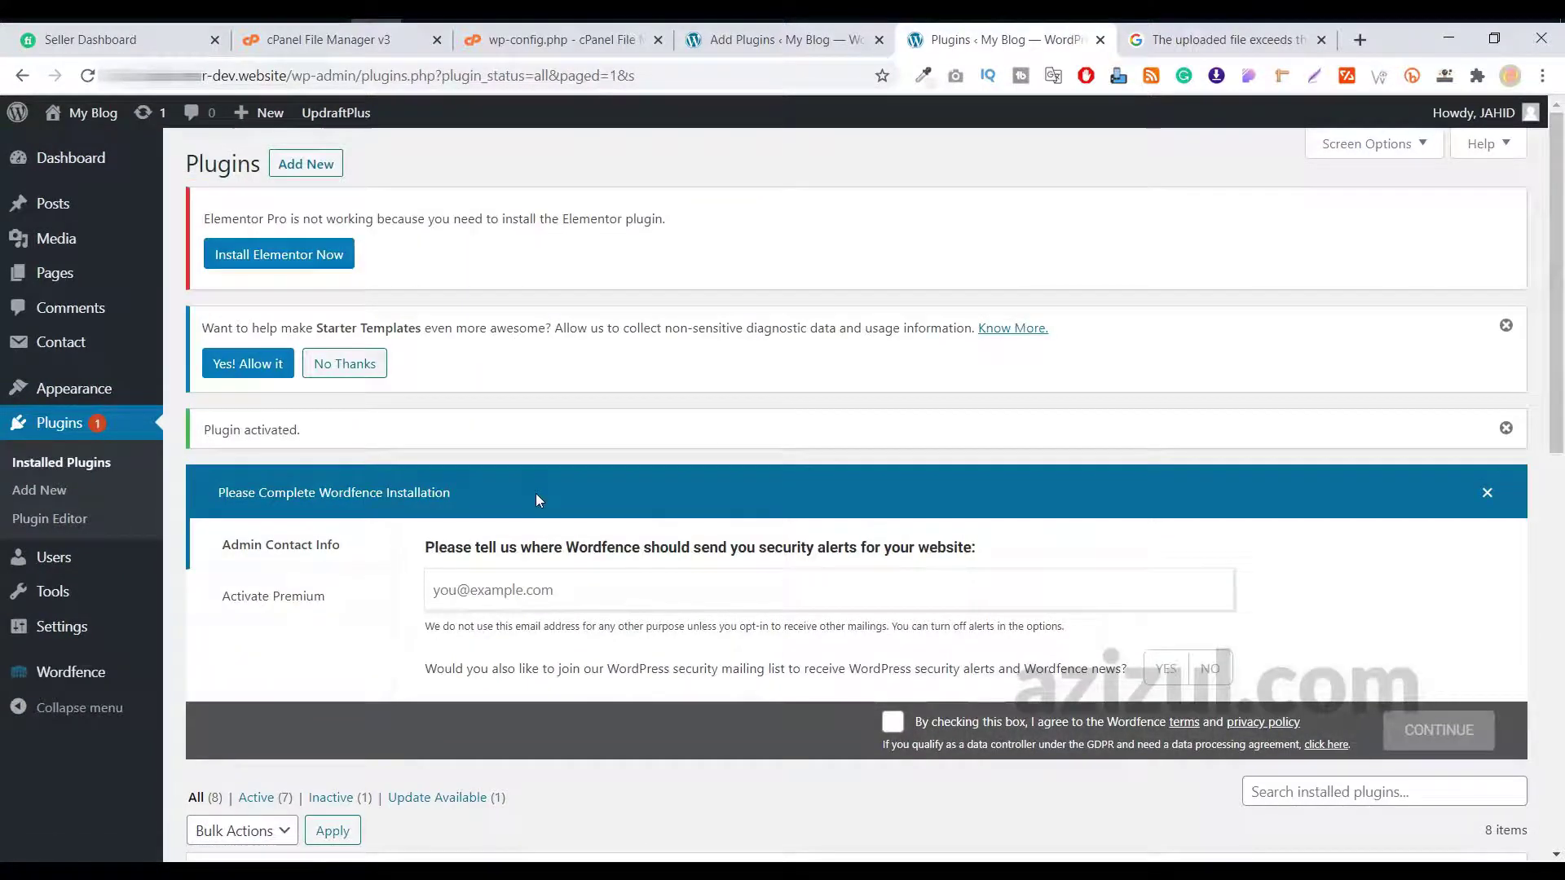
key("alt+Tab")
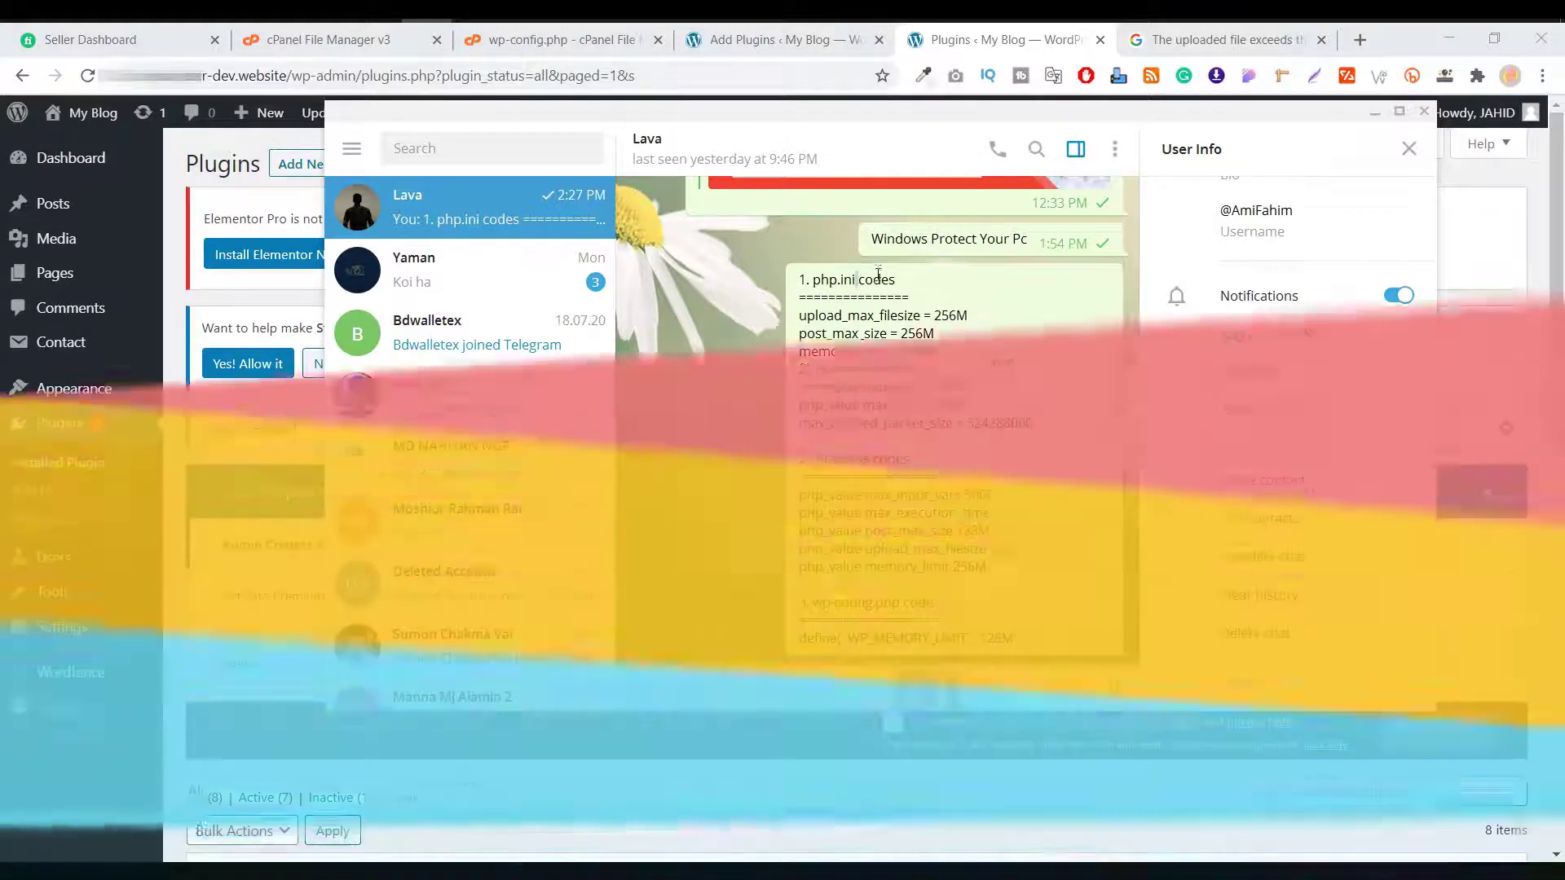
triple_click(877, 280)
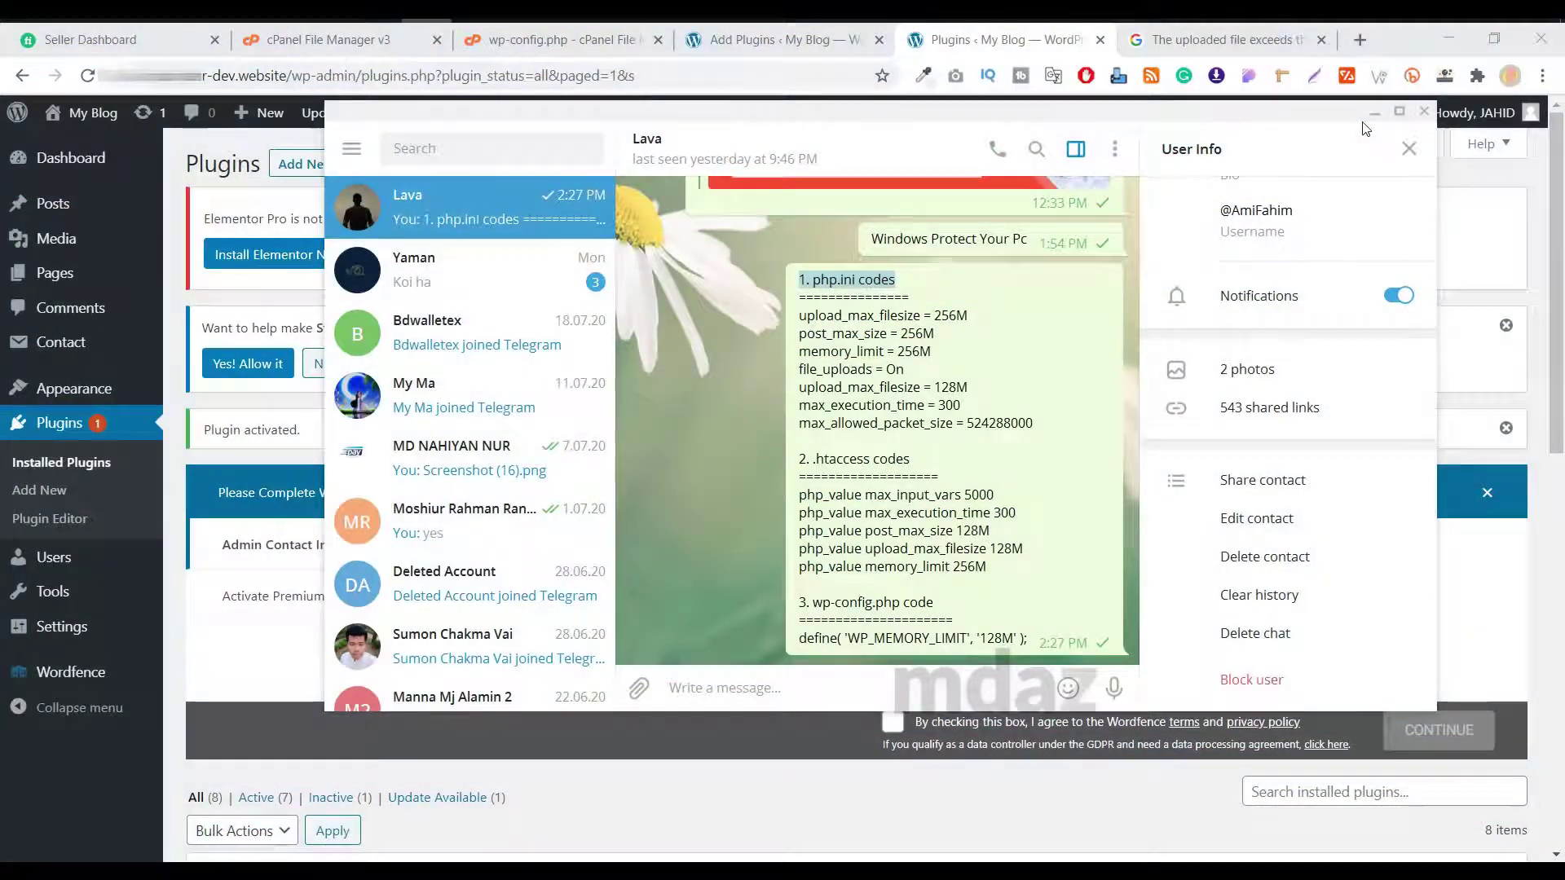